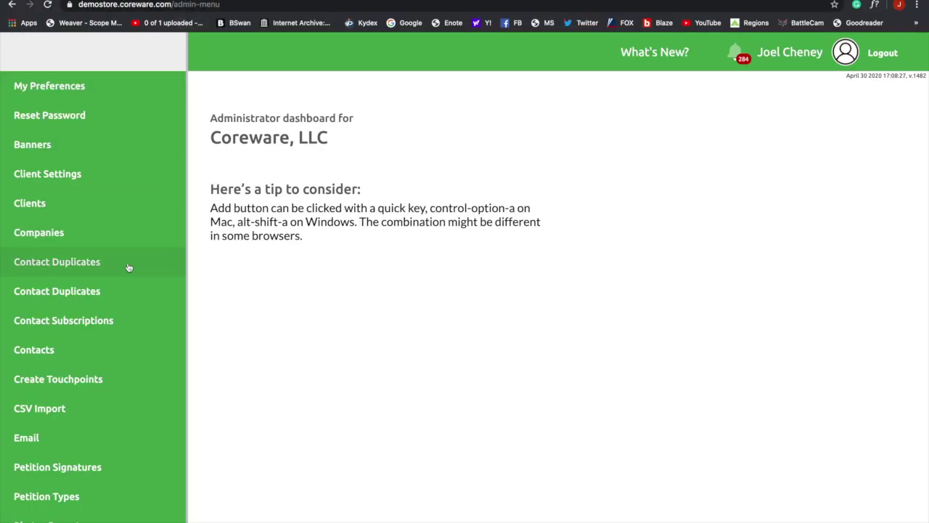
Open Coreshop Setup under Orders and save the GunBroker account settings.
scroll(126, 463, "down", 6)
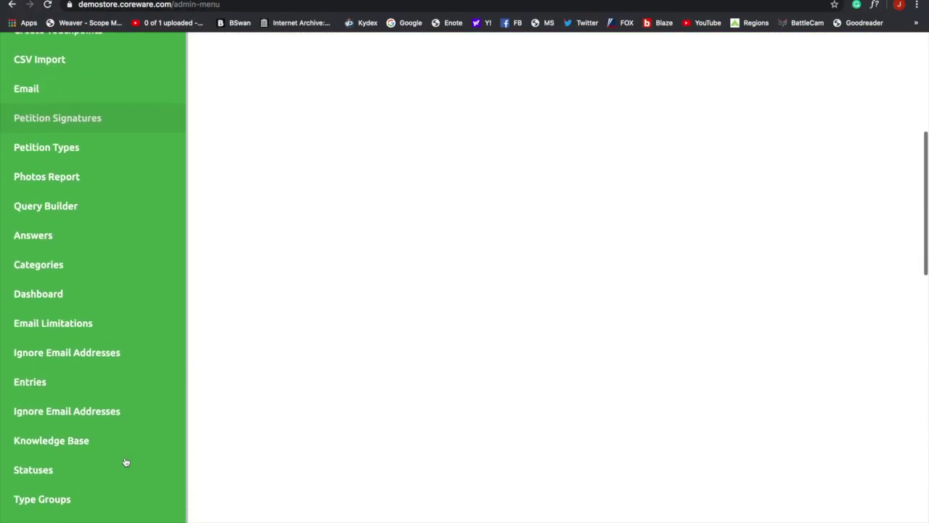
scroll(126, 462, "down", 10)
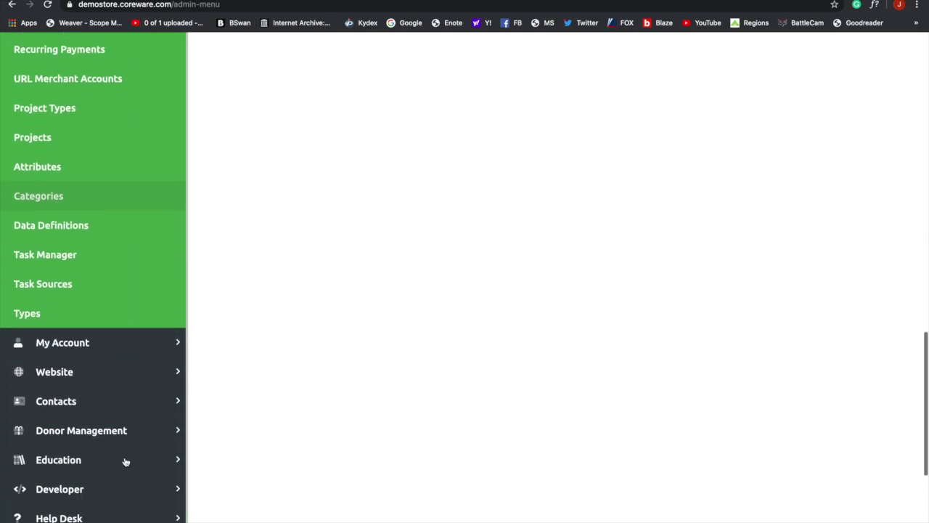
scroll(126, 462, "down", 2)
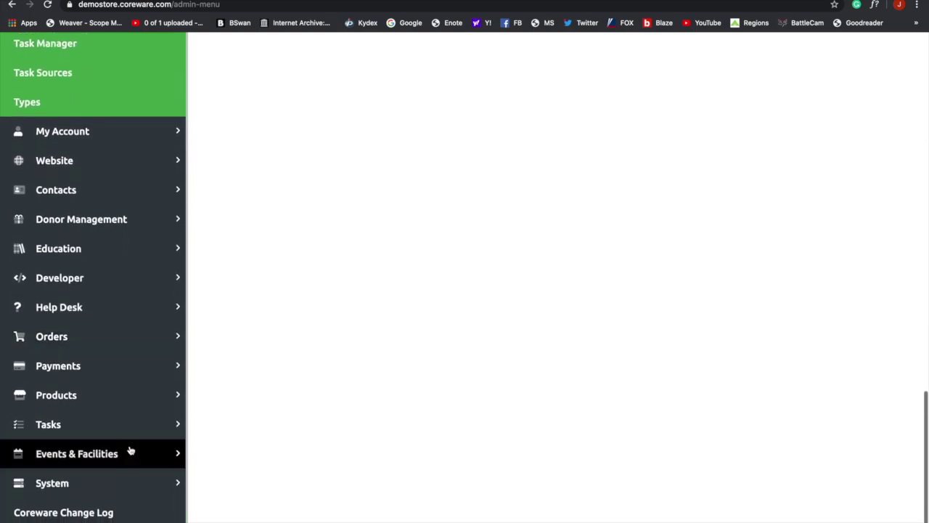
left_click(180, 336)
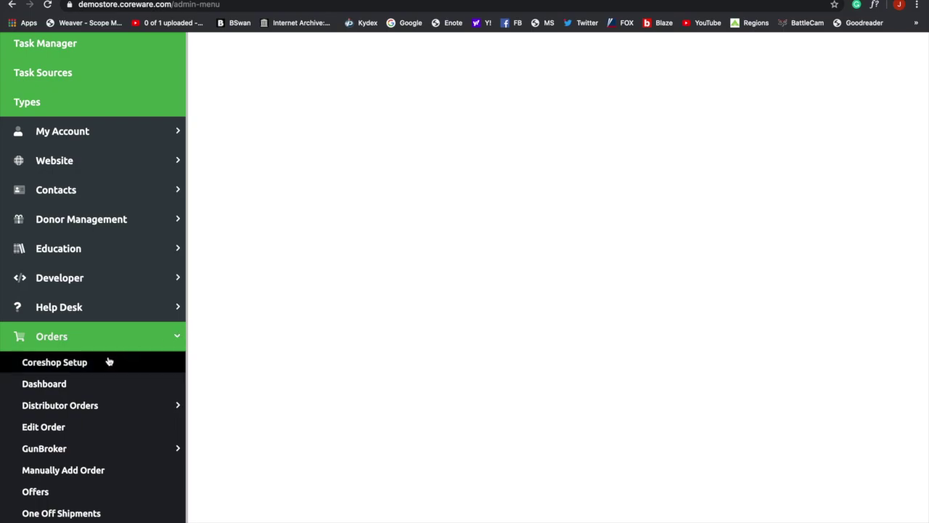
left_click(84, 362)
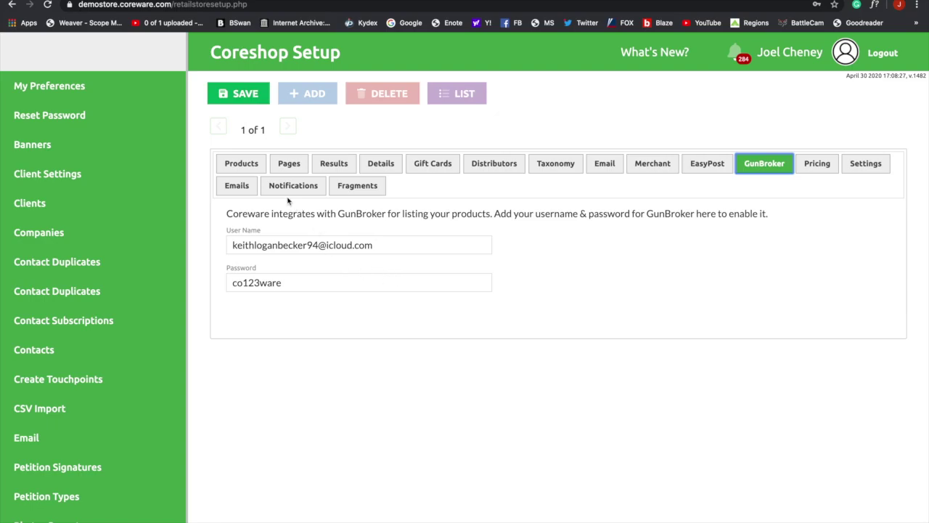
left_click(237, 95)
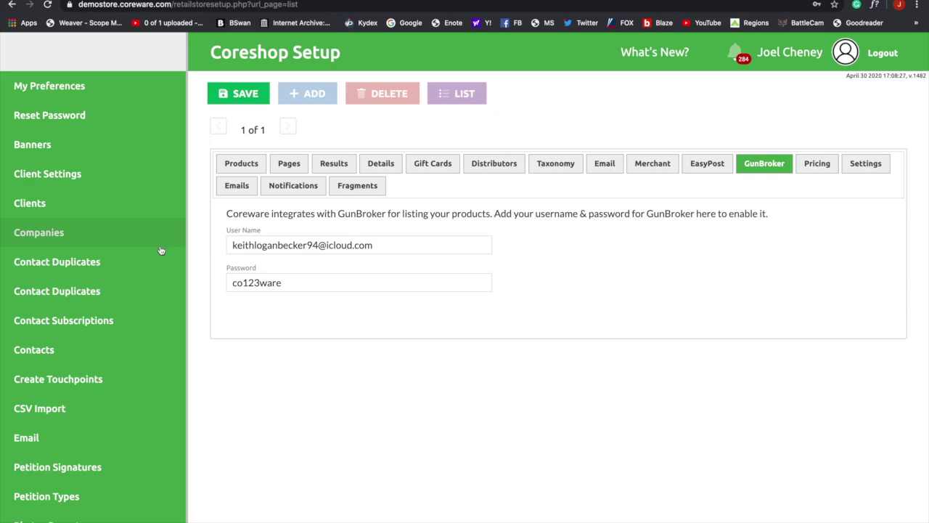
Open the GunBroker product maintenance page under Orders and start a new product record.
scroll(162, 251, "down", 15)
scroll(161, 251, "down", 10)
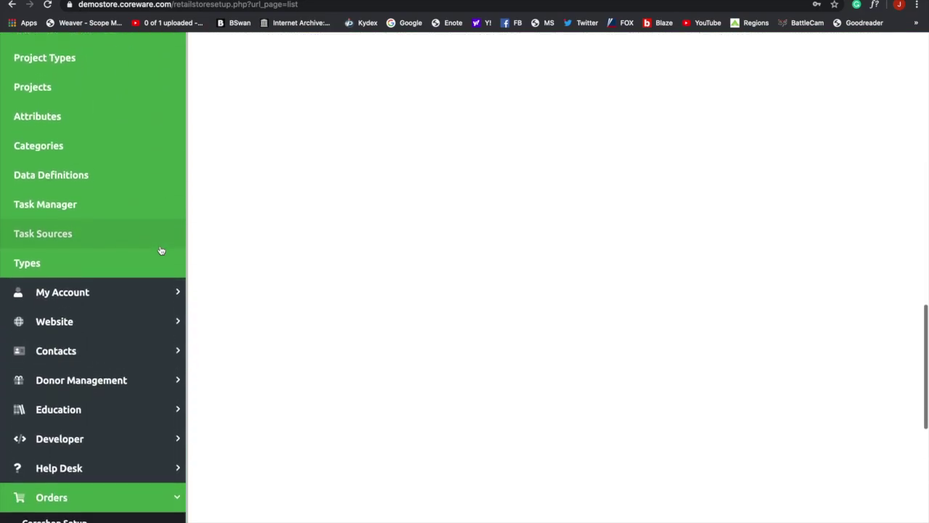
scroll(161, 250, "down", 2)
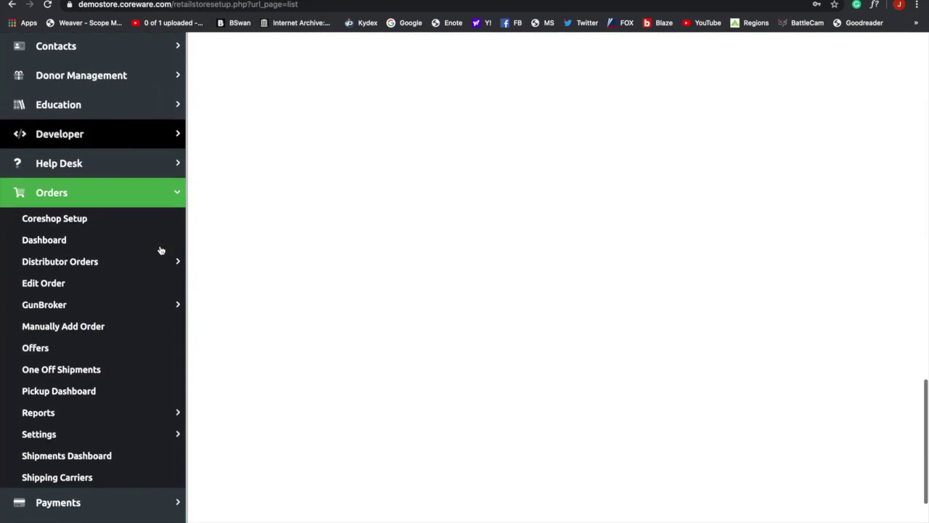
left_click(179, 306)
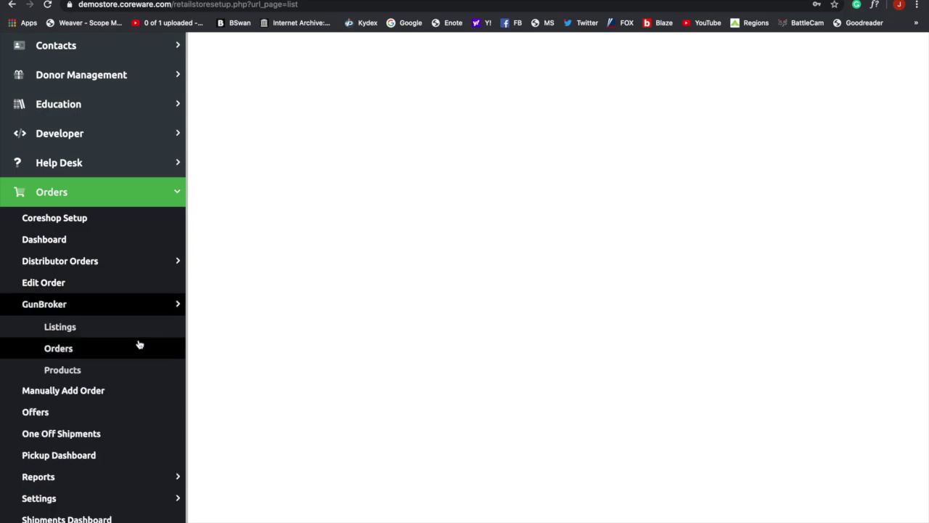
left_click(104, 376)
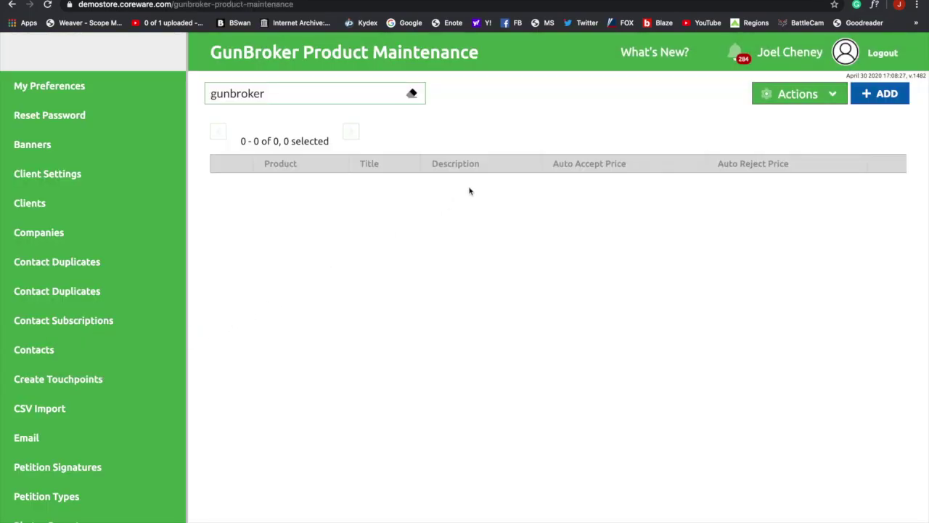
left_click(865, 97)
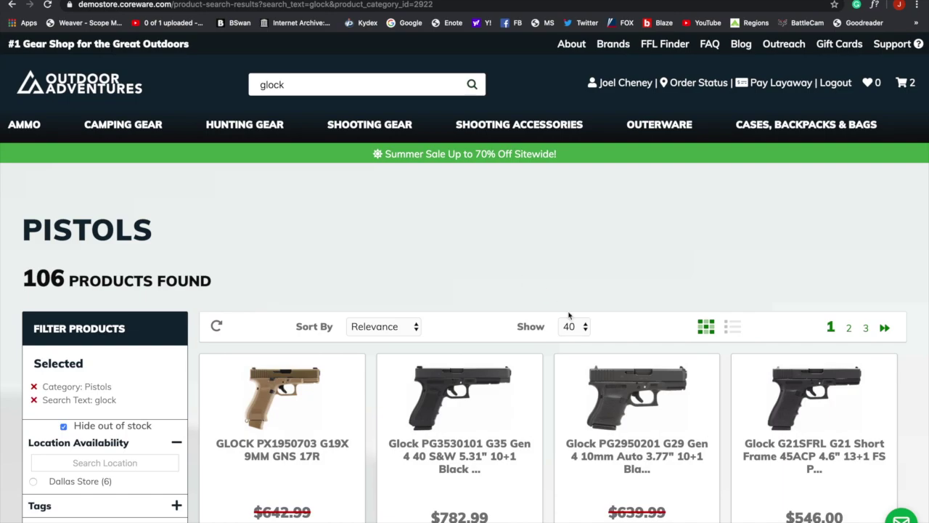
Open the Glock PG2950201 G29 Gen 4 10mm product from the store's pistol results and copy its UPC.
left_click(616, 455)
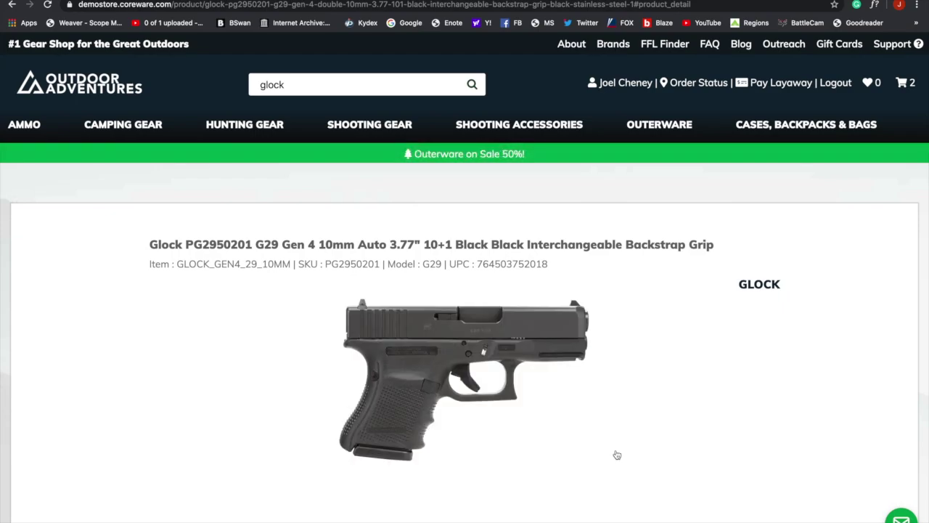
double_click(520, 264)
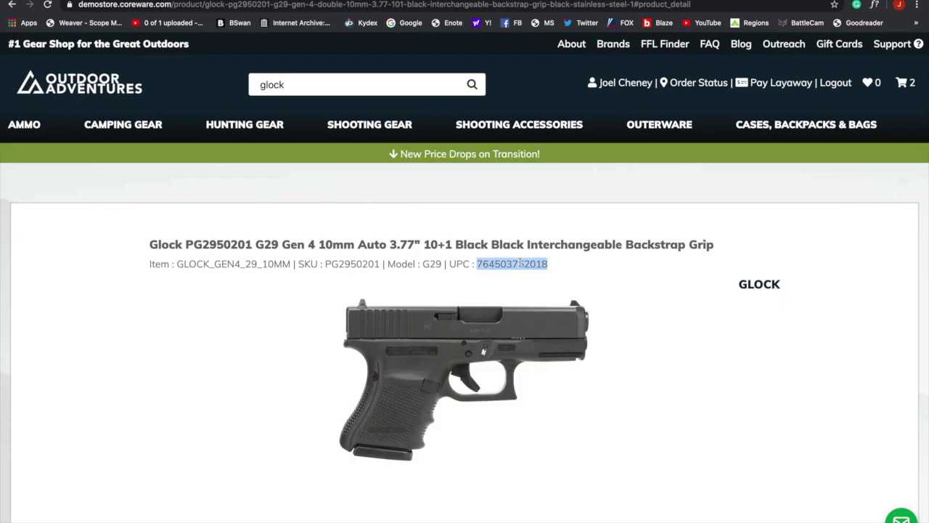
right_click(520, 265)
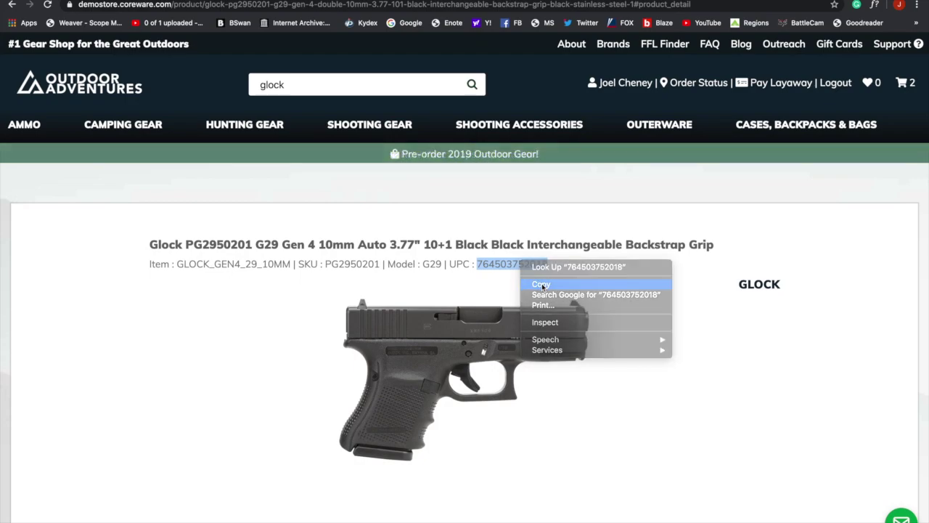
left_click(541, 284)
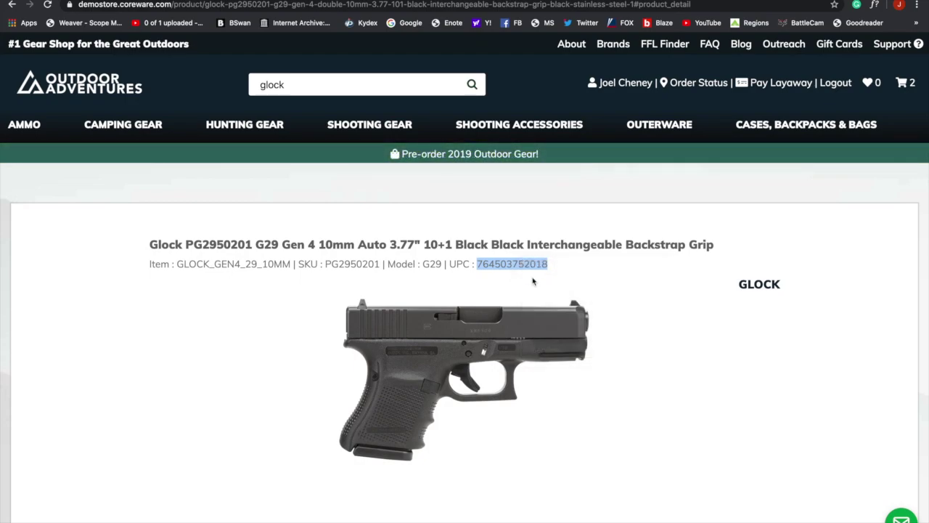
key("ctrl+Tab")
left_click(271, 168)
key("ctrl+v")
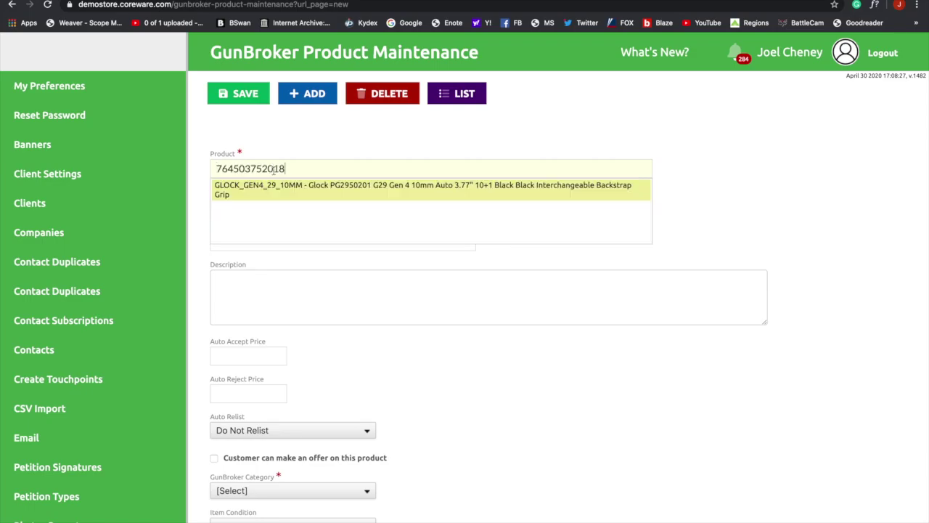
left_click(333, 191)
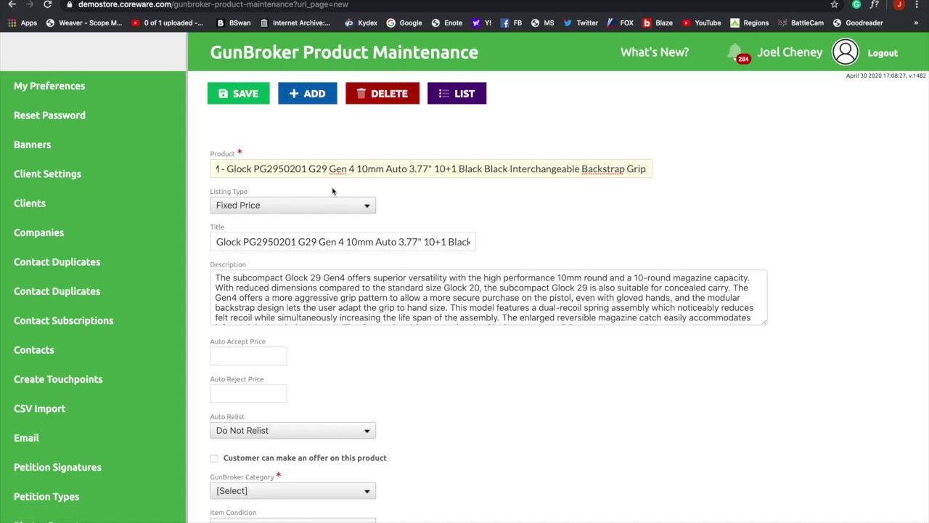
Read through the full listing title filled in for the Glock product.
left_click(348, 240)
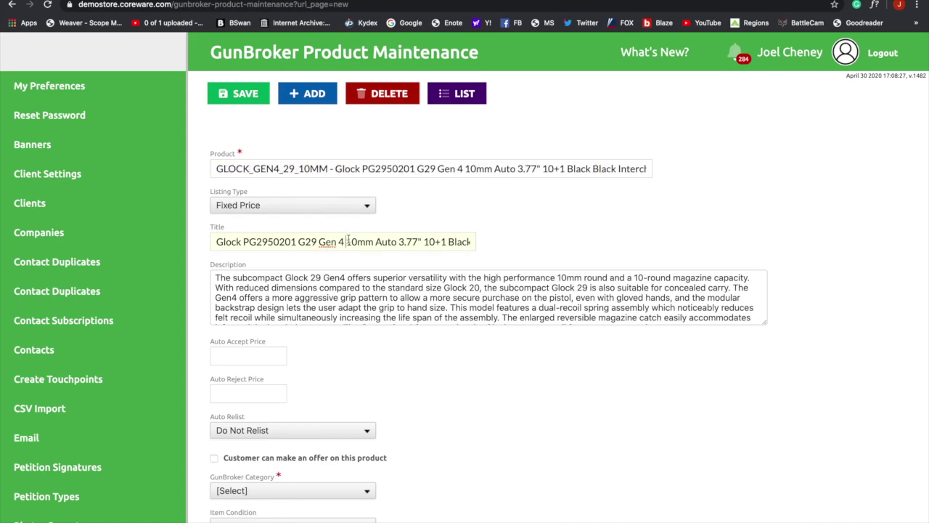
left_click(395, 242)
key("Right")
key("Right")
key("Right")
key("Right")
key("Right")
key("Right")
key("Right")
key("Right")
key("Right")
key("Right")
key("Right")
key("Right")
key("Right")
key("Right")
key("Right")
key("Right")
key("Right")
key("Right")
key("Right")
key("Right")
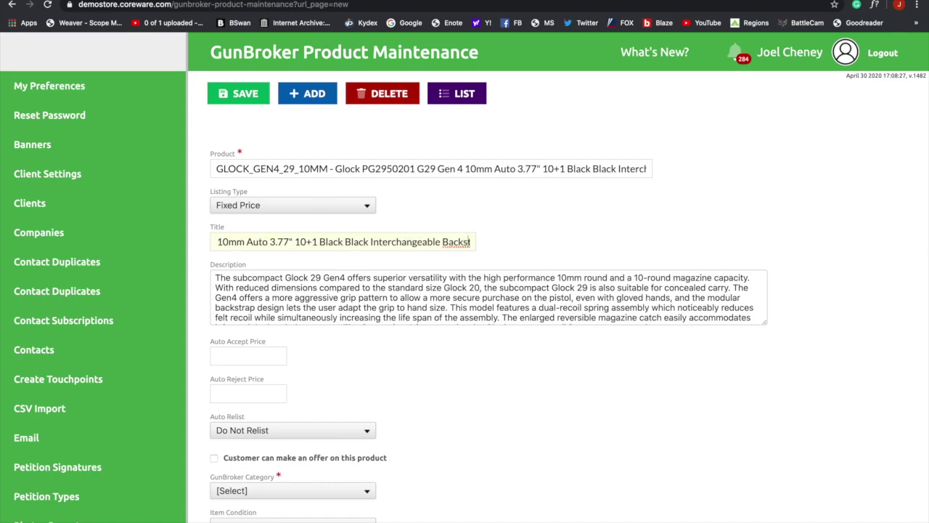
key("super+a")
Choose Fixed Price as the listing type and Do Not Relist as the auto relist option.
scroll(226, 129, "down", 1)
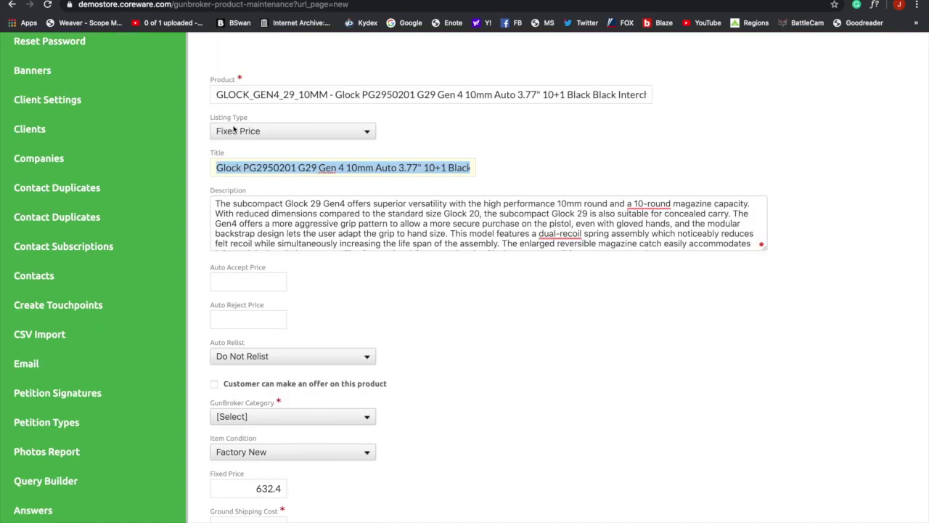
left_click(260, 129)
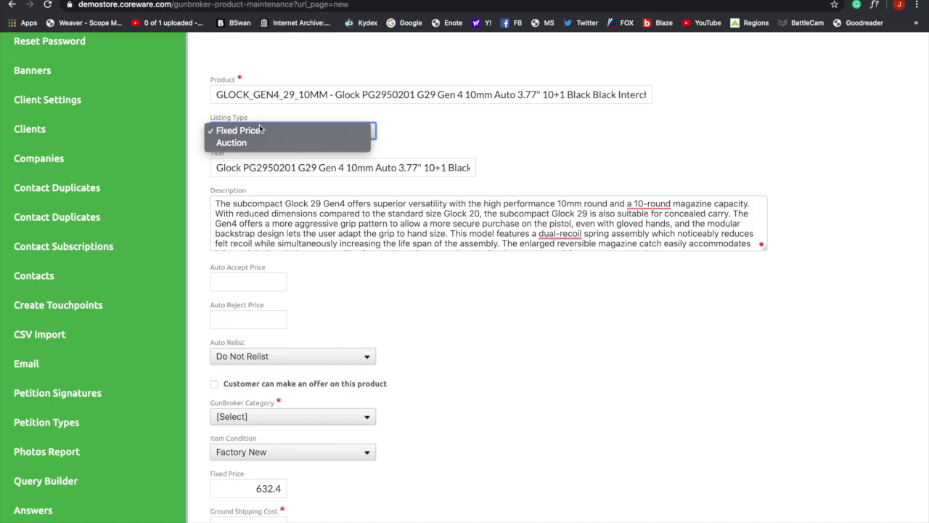
left_click(259, 130)
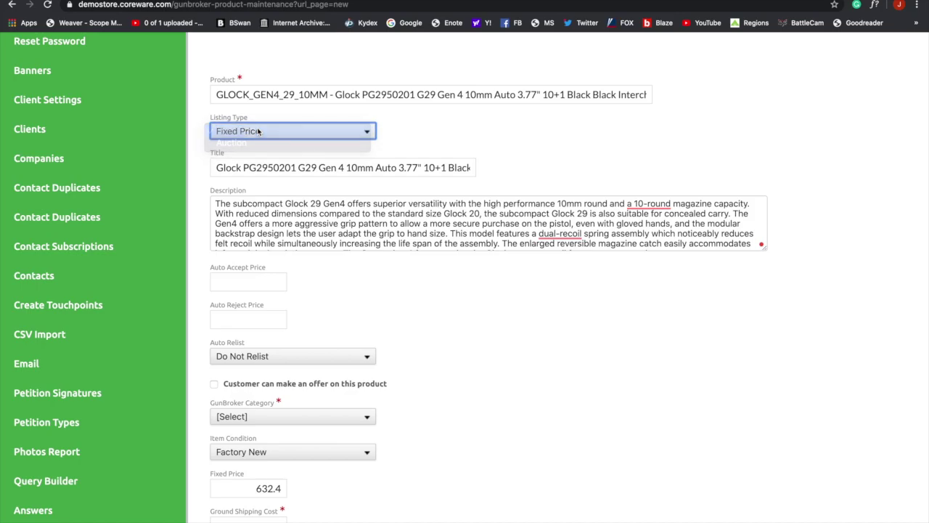
left_click(237, 281)
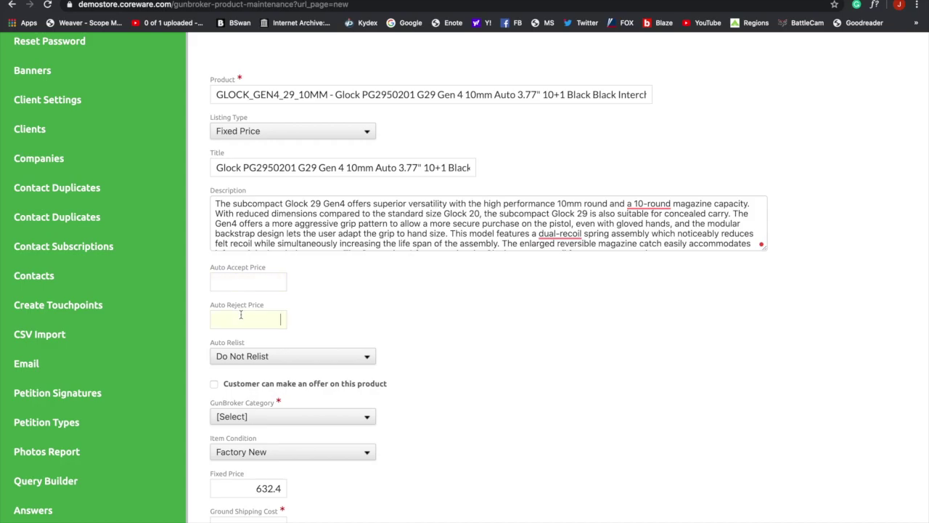
left_click(244, 357)
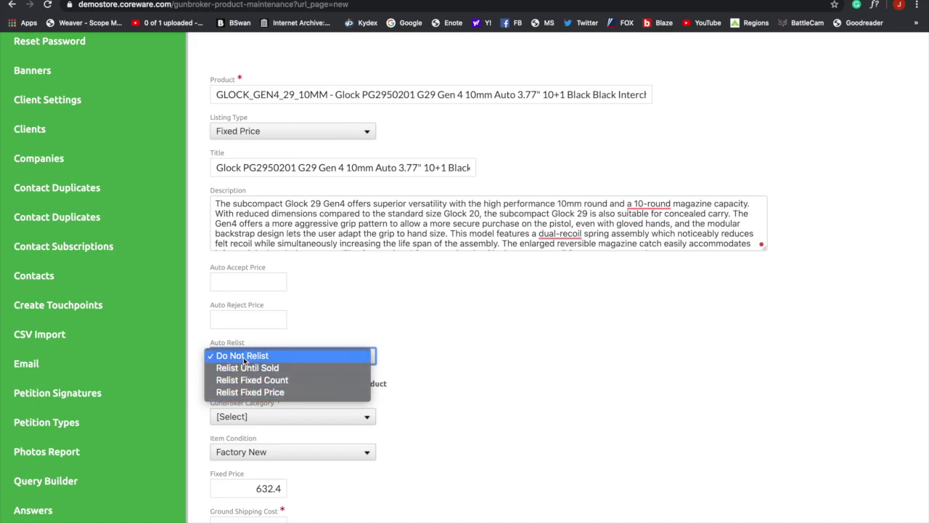
left_click(243, 357)
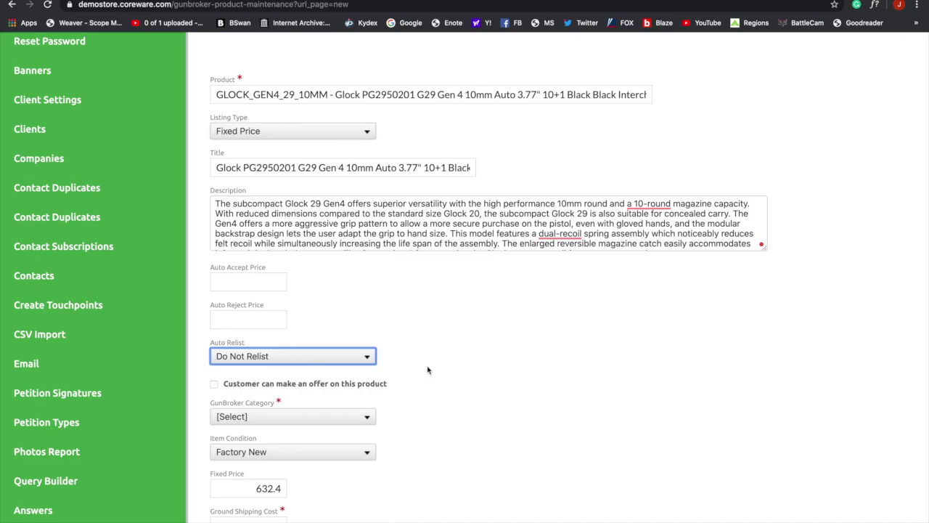
Set the listing's GunBroker category to Semi Auto Pistols.
scroll(427, 370, "down", 2)
scroll(428, 370, "down", 1)
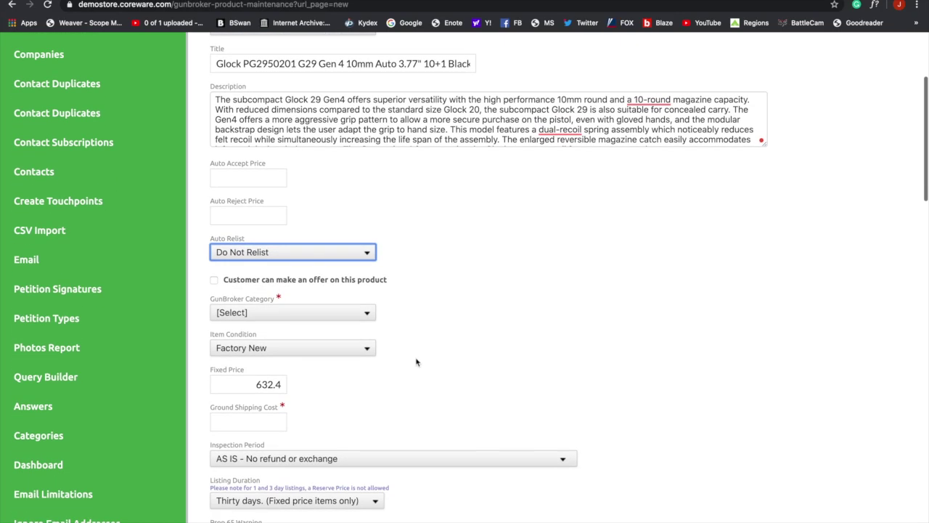
left_click(368, 314)
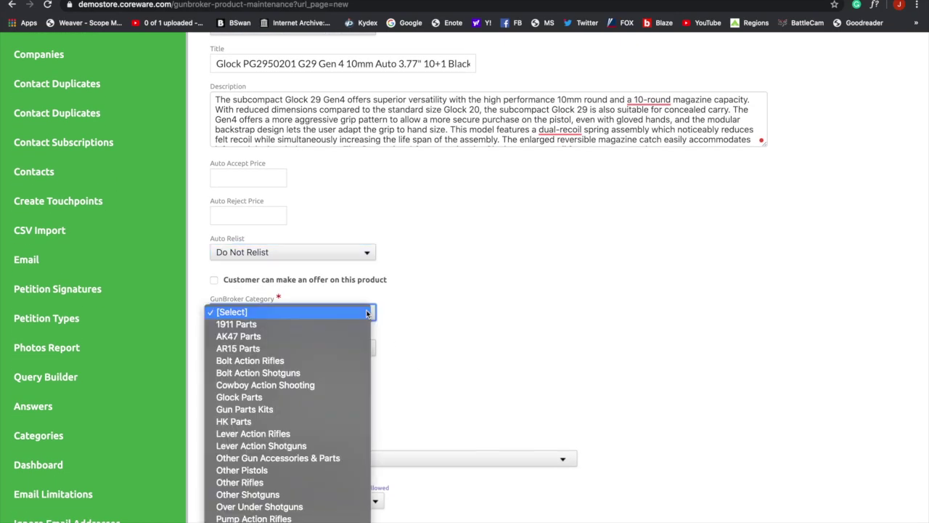
scroll(308, 414, "down", 5)
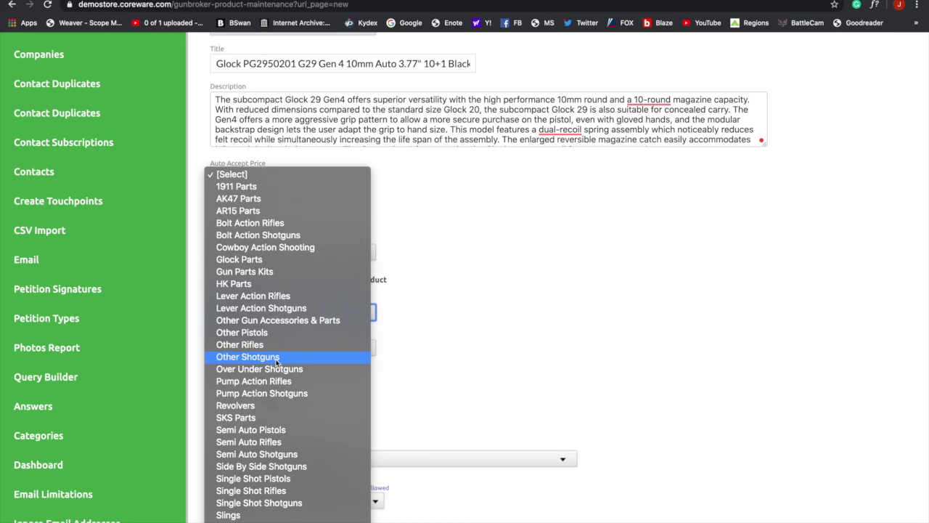
left_click(271, 430)
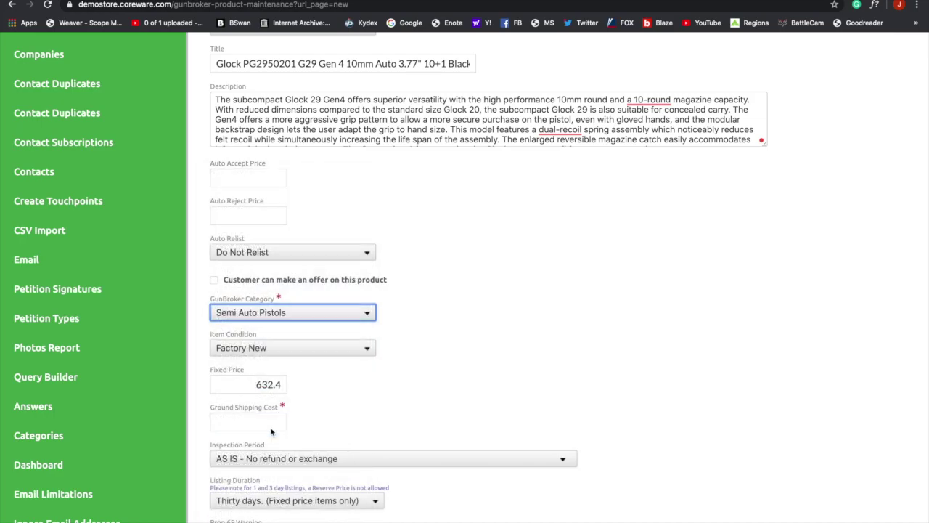
Set the listing's fixed price to 1.00 and its ground shipping cost to 10.00.
scroll(380, 423, "down", 2)
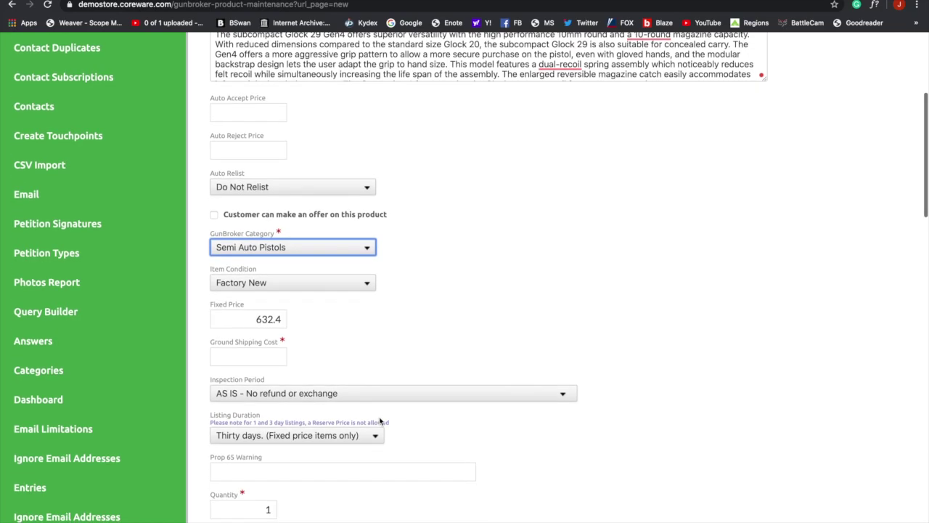
left_click(276, 320)
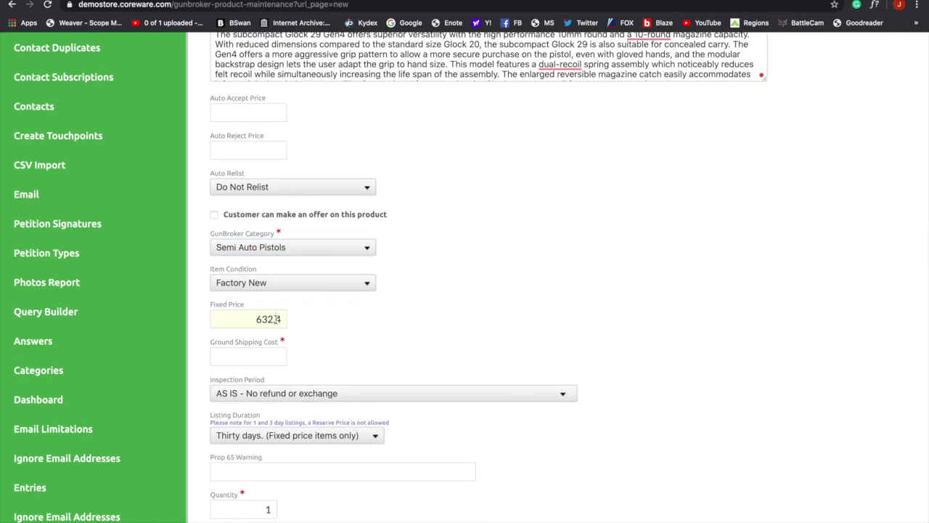
double_click(276, 319)
type("1.")
left_click(211, 344)
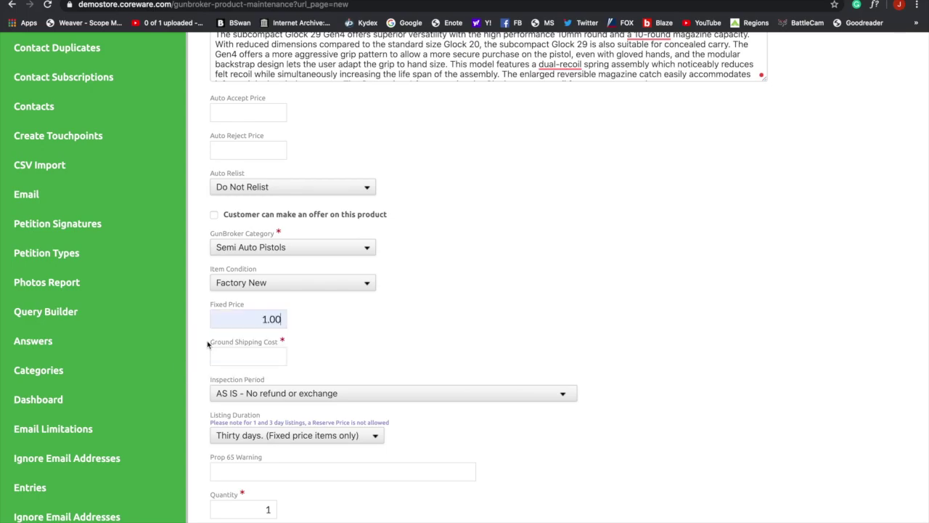
left_click(242, 359)
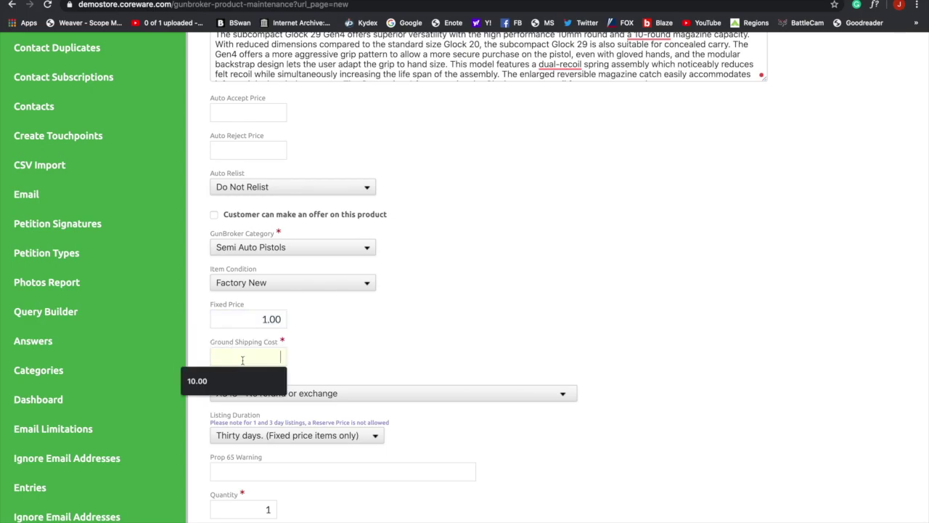
left_click(199, 385)
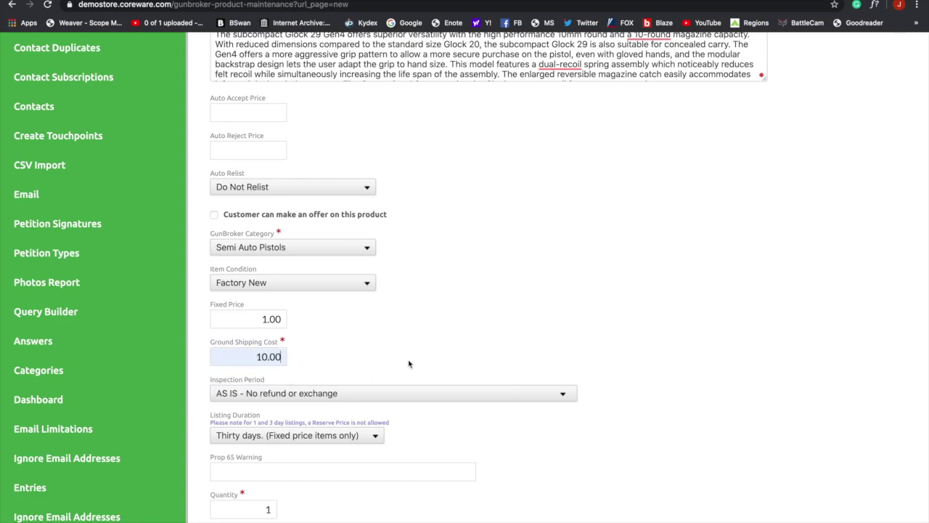
scroll(424, 363, "down", 5)
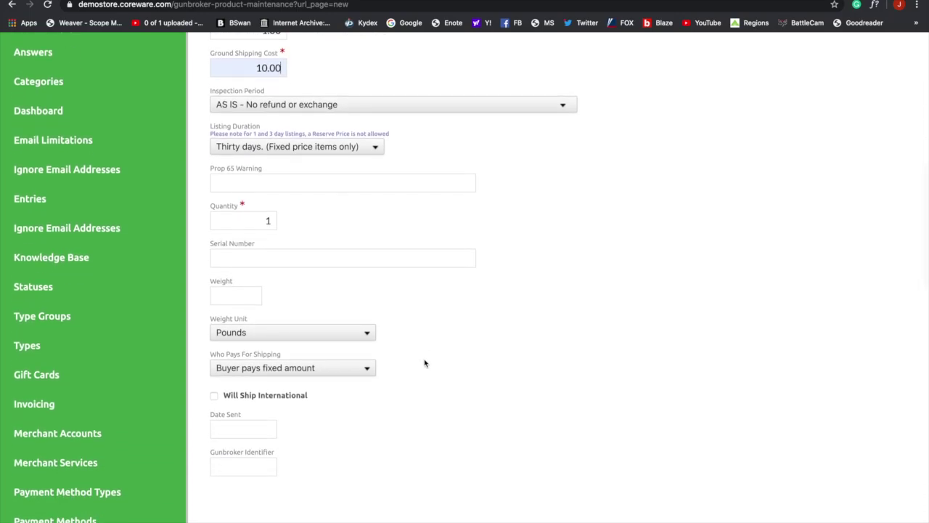
Save the Glock listing and send the GLOCK_GEN4_29_10MM product to GunBroker through the GunBroker Listings page.
scroll(425, 363, "up", 15)
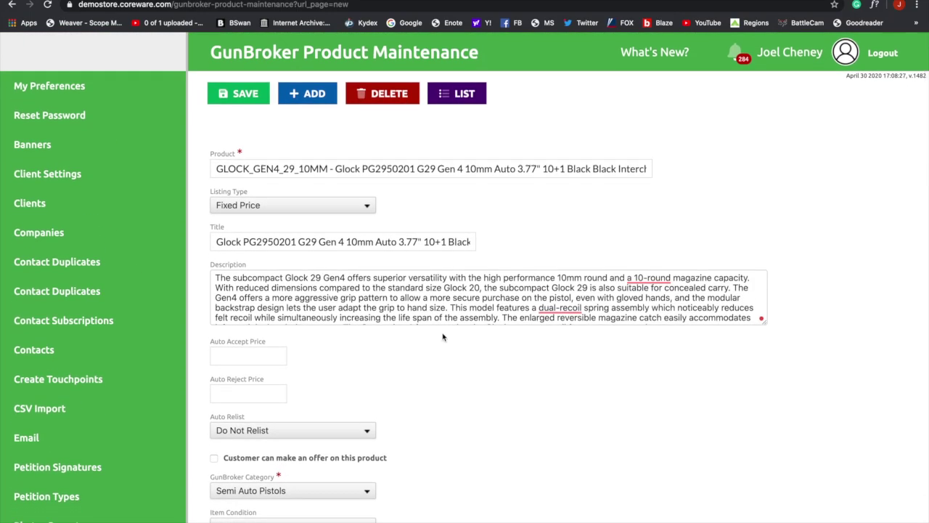
left_click(253, 94)
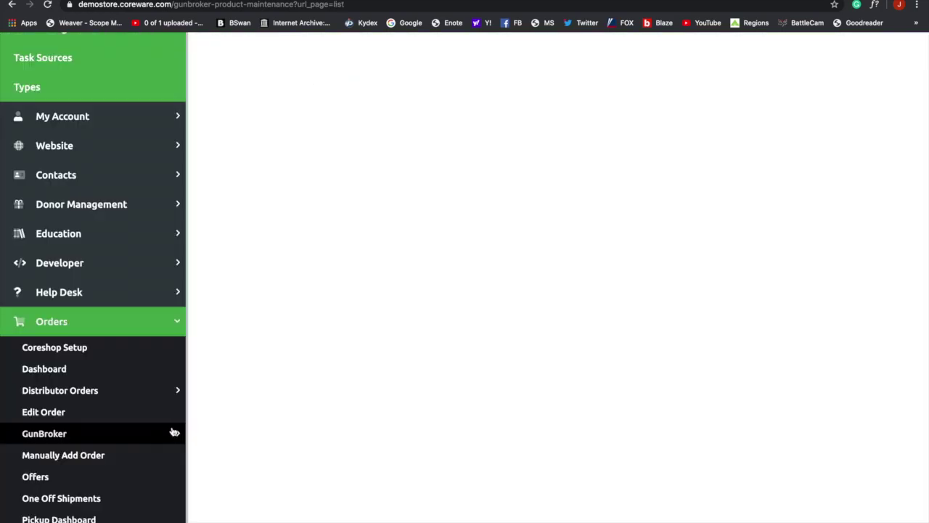
left_click(177, 433)
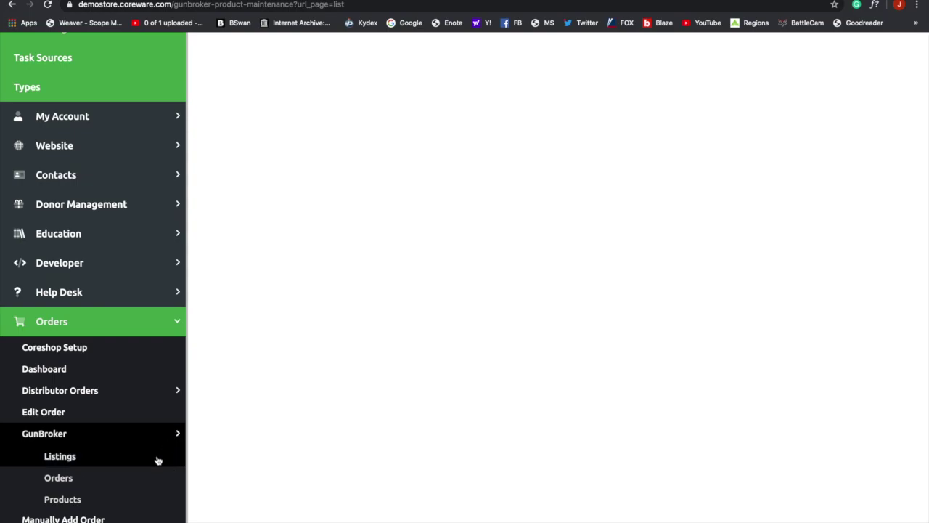
left_click(157, 460)
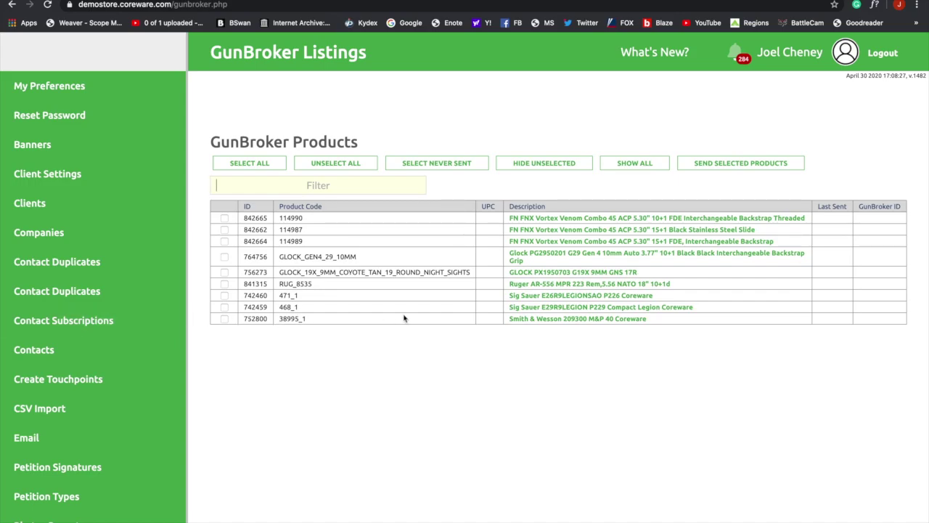
left_click(224, 257)
left_click(731, 162)
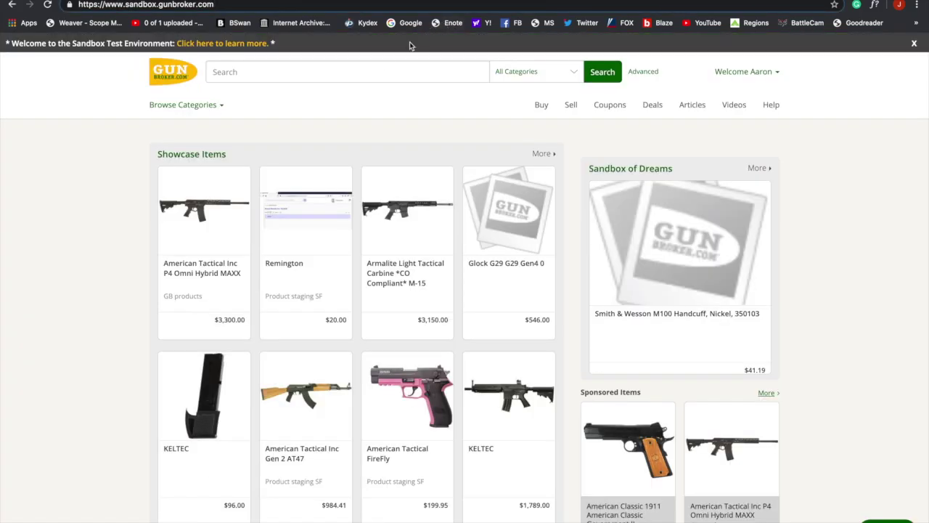
On the GunBroker sandbox site, search for "Glock PG2950201 G29 Gen 4 10mm Auto 3.77" 10+1 Black" and open the matching listing.
left_click(360, 77)
type("Glock PG2950201 G29 Gen 4 10mm Auto 3.77\" 10+1 Black")
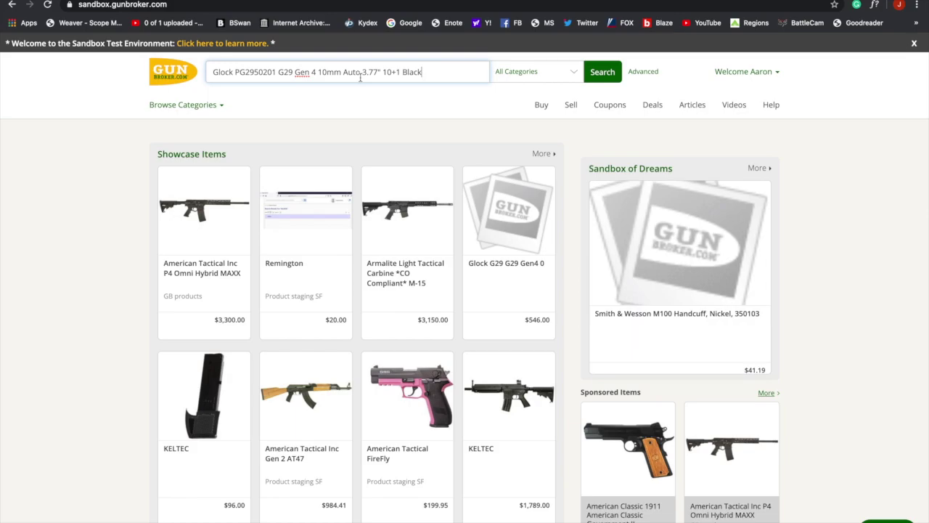
key("Return")
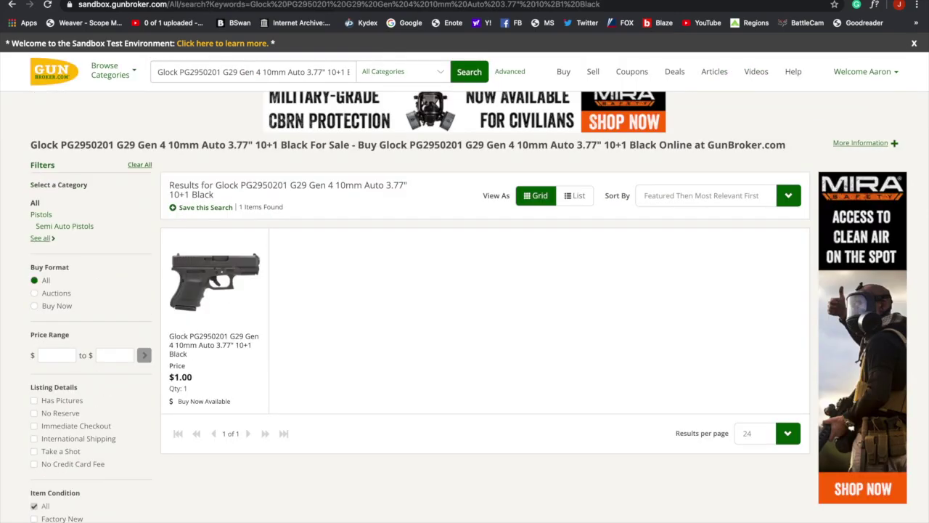
left_click(196, 344)
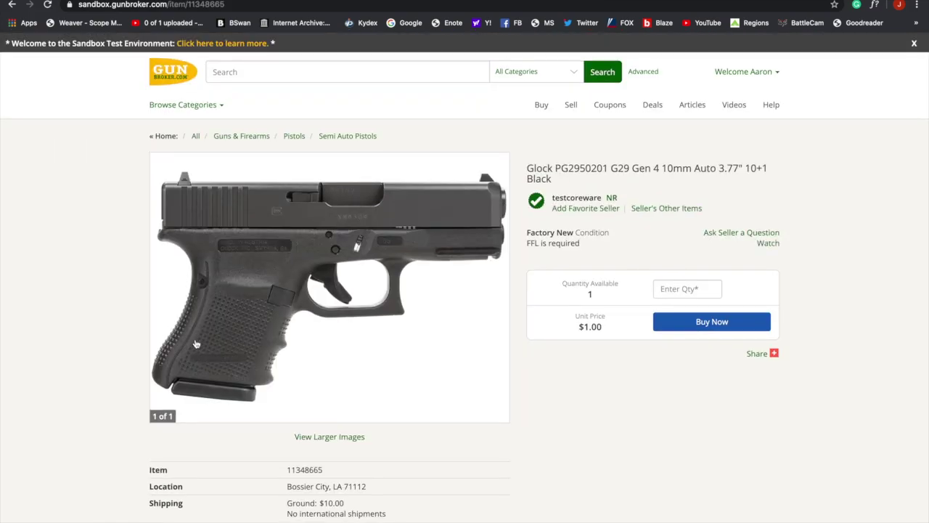
Set the Glock's purchase quantity to 1 and proceed to checkout.
left_click(673, 289)
type("1")
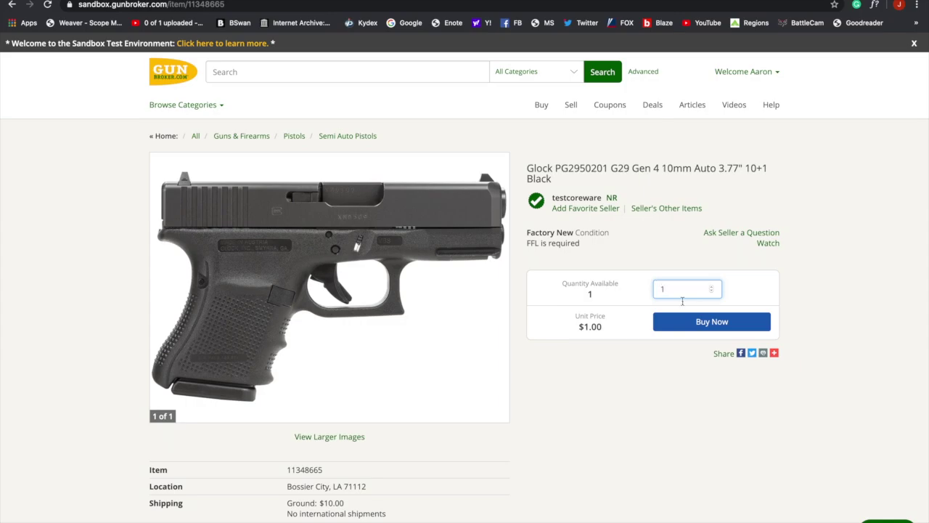
left_click(704, 324)
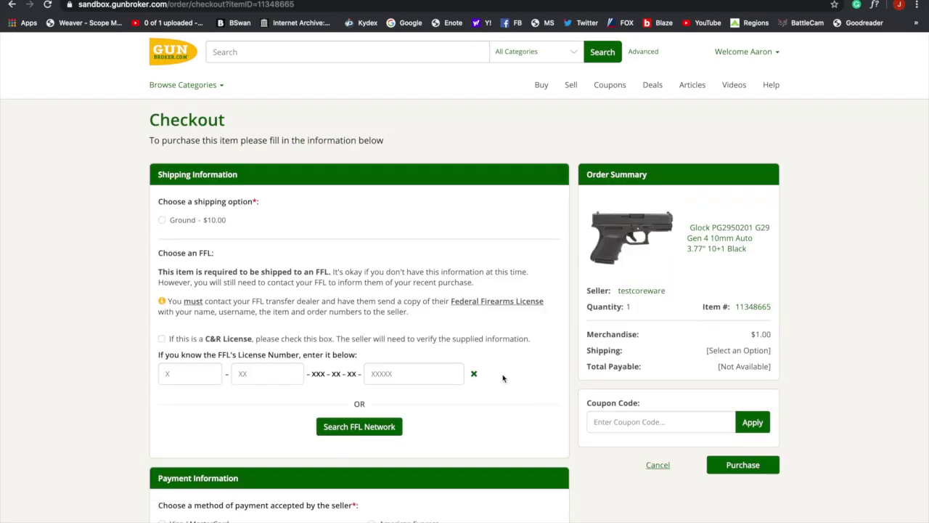
Choose Ground shipping and Visa / MasterCard payment for the GunBroker purchase.
left_click(162, 220)
scroll(490, 421, "down", 3)
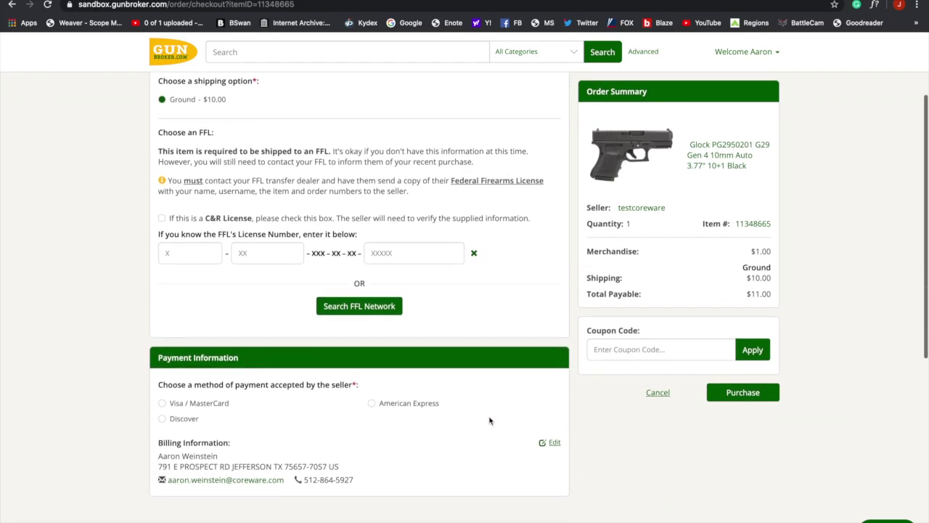
left_click(162, 397)
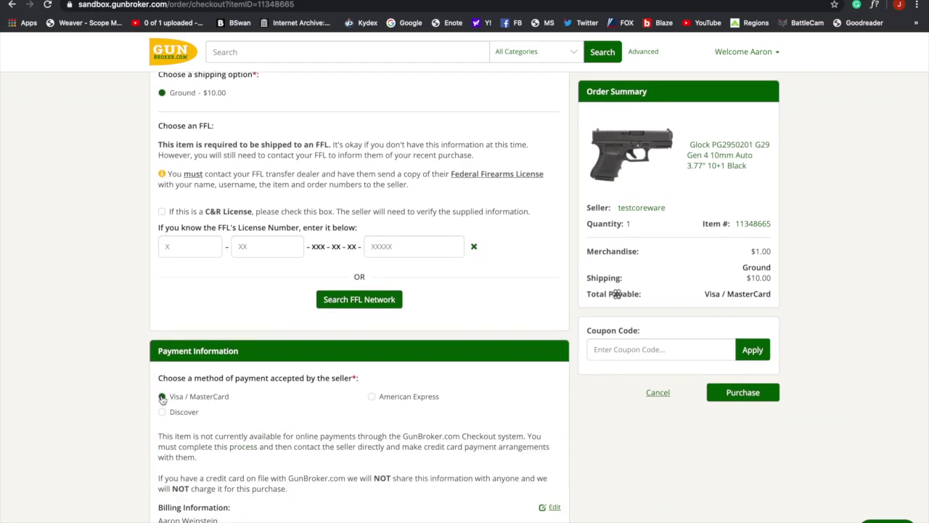
Fill in the buyer's e-mail in the billing information, then submit and confirm the GunBroker purchase.
scroll(426, 439, "down", 7)
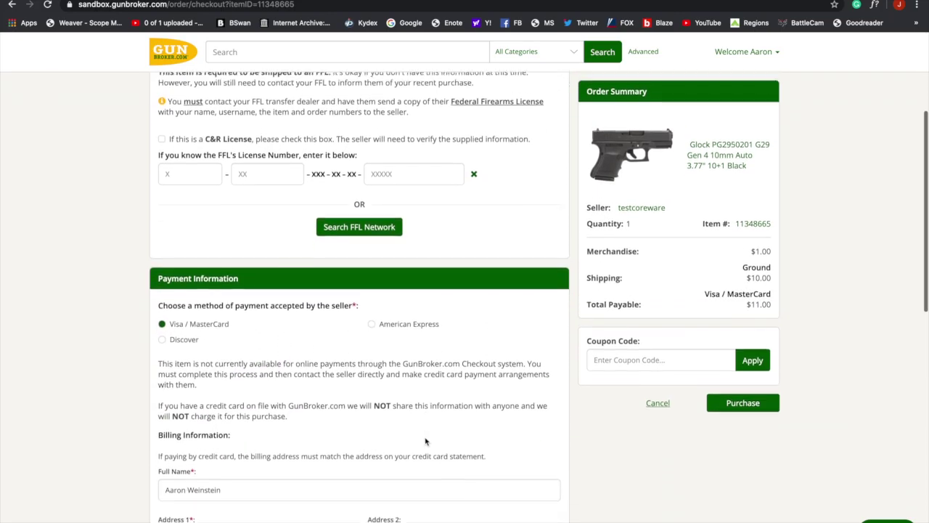
left_click(425, 459)
left_click(431, 494)
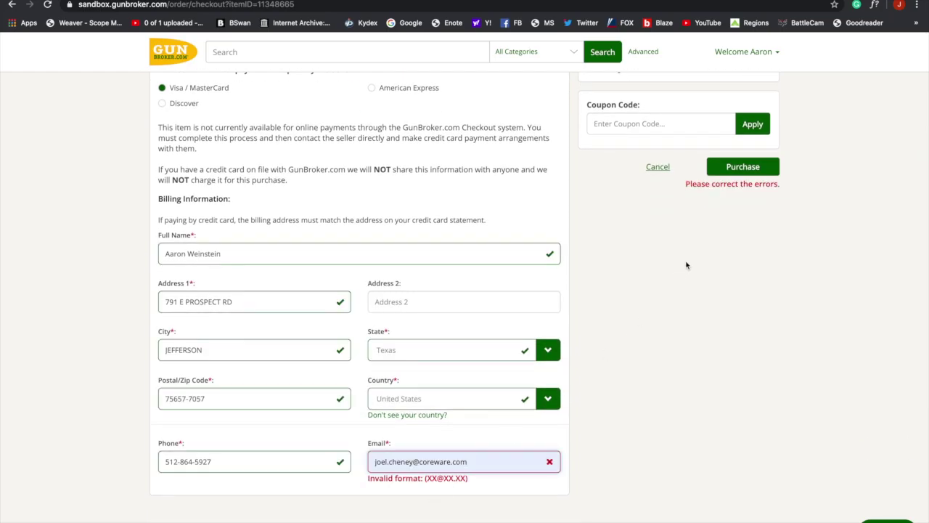
left_click(742, 168)
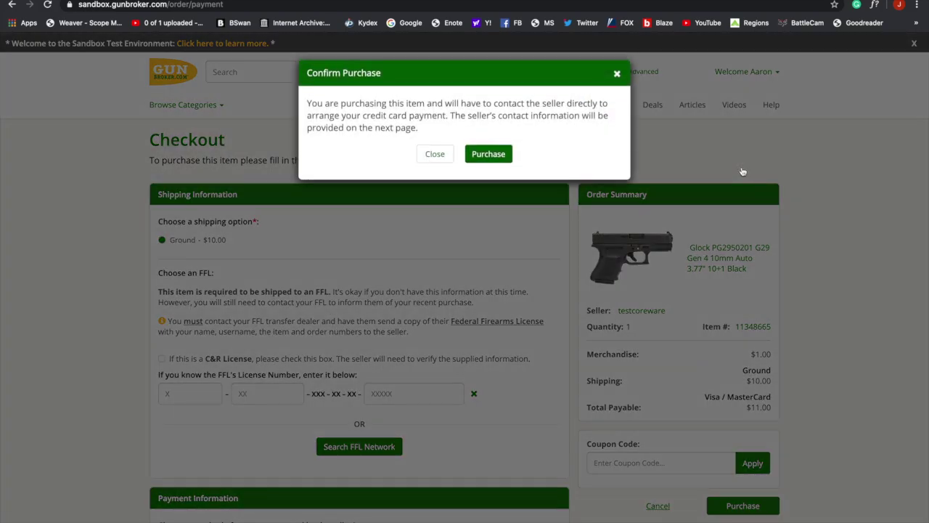
left_click(489, 154)
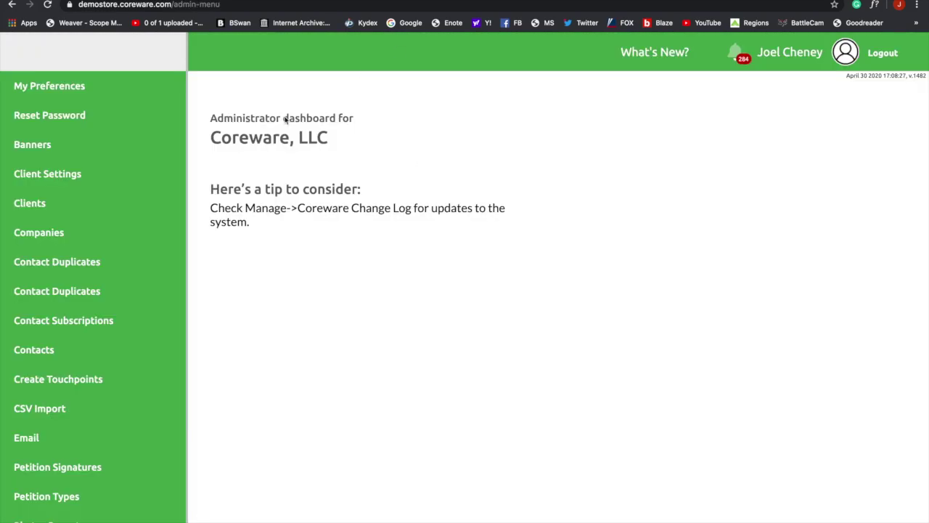
In the Coreware admin, open the GunBroker orders and e-mail the customer the checkout link for the Glock order.
scroll(129, 398, "down", 10)
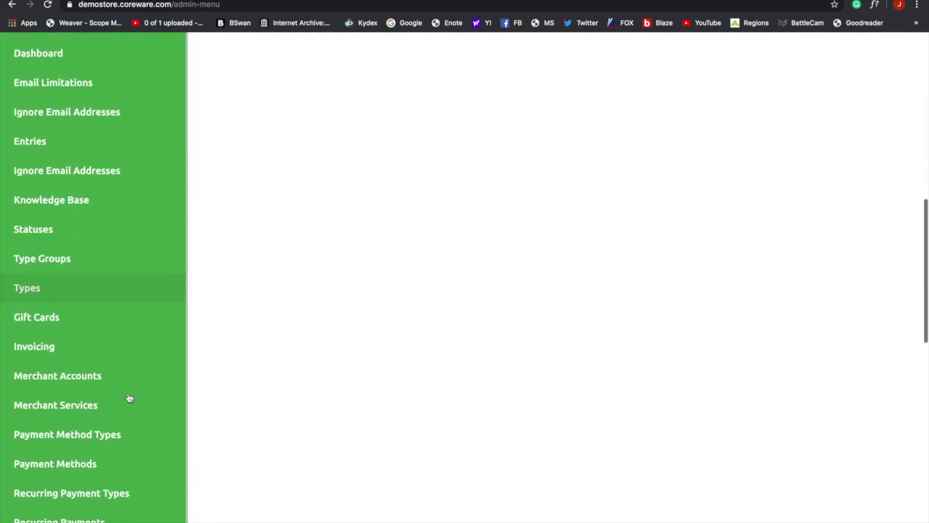
scroll(129, 398, "down", 10)
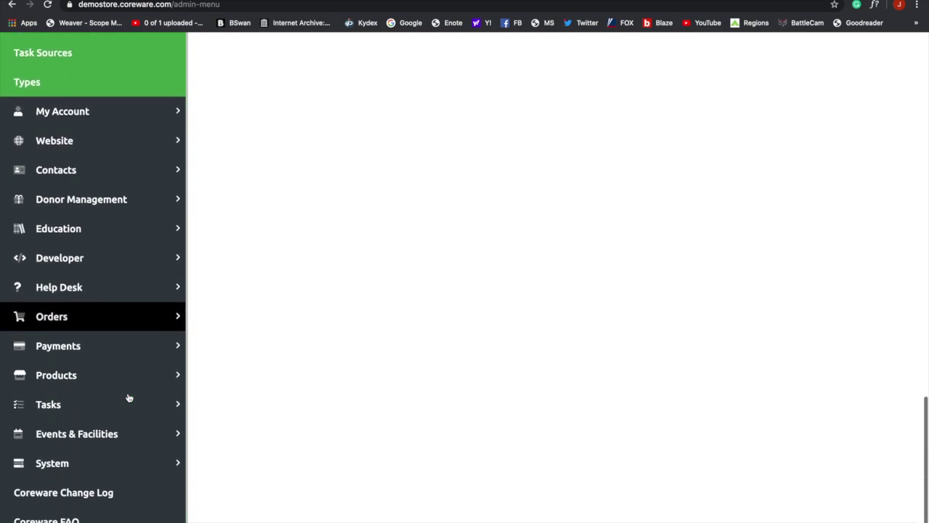
scroll(128, 398, "down", 1)
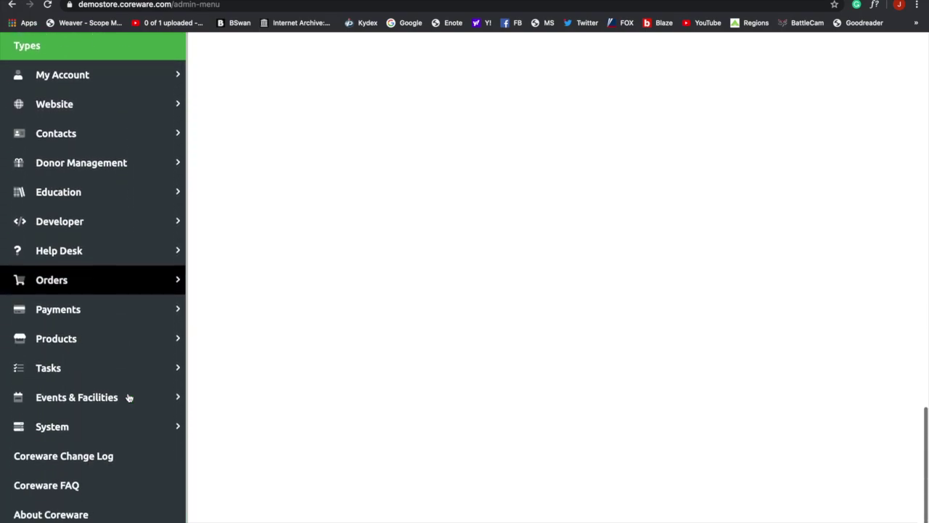
left_click(179, 282)
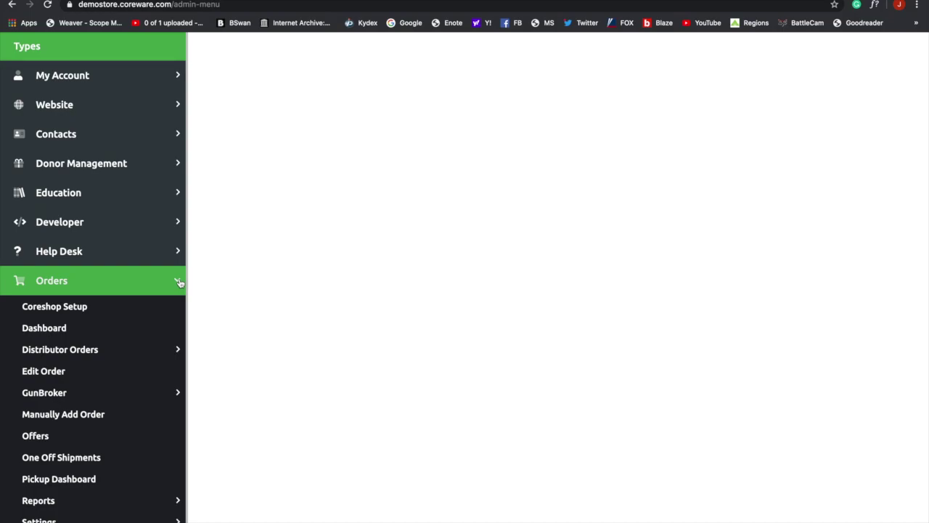
left_click(176, 393)
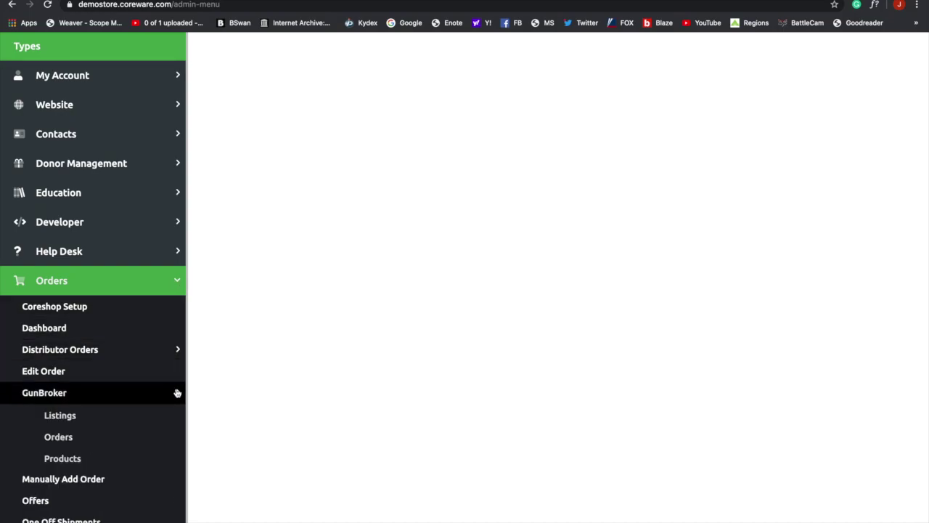
left_click(84, 440)
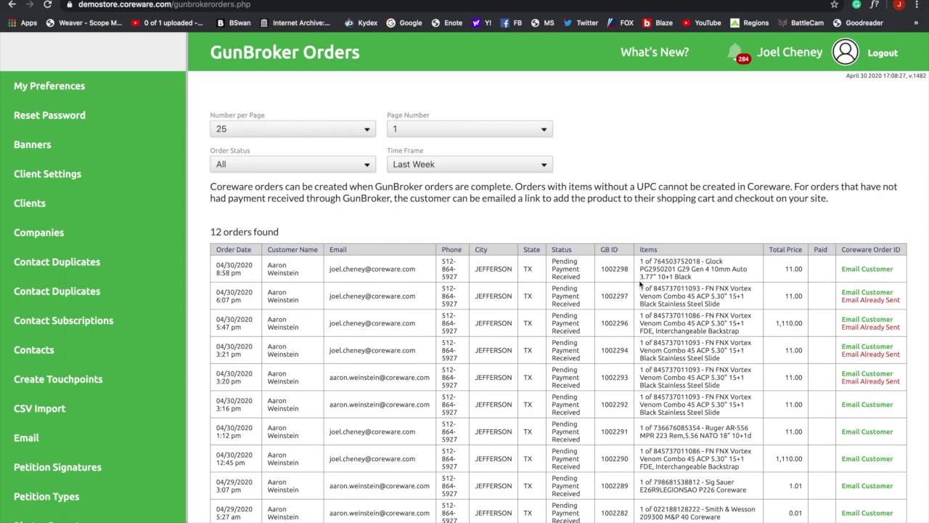
left_click(866, 270)
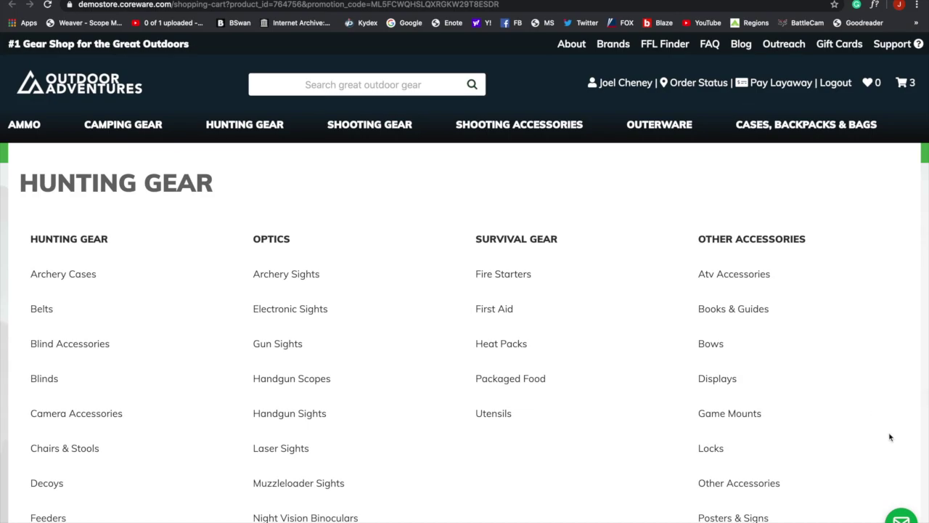
Remove the FN FNX Vortex Venom Combo and the T/C Arms T/CR22 from the customer's shopping cart, keeping the Glock.
scroll(890, 436, "down", 5)
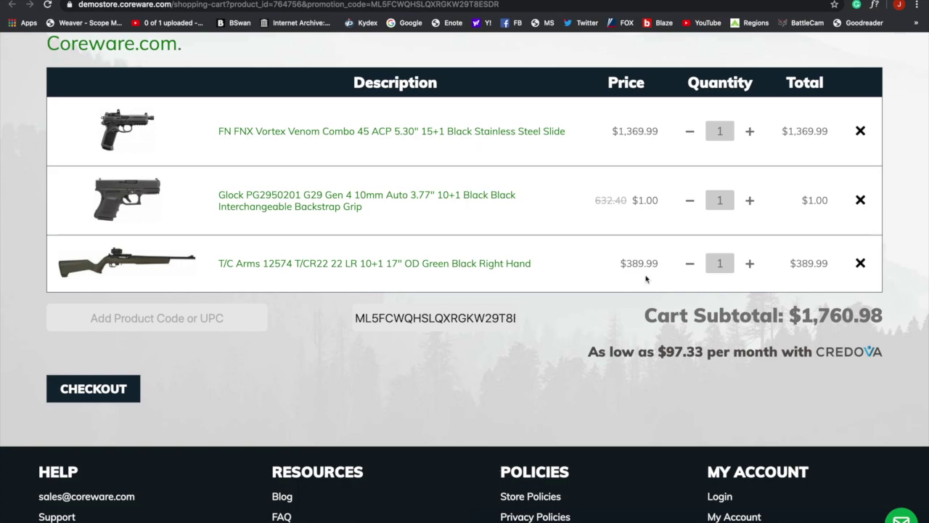
left_click(860, 131)
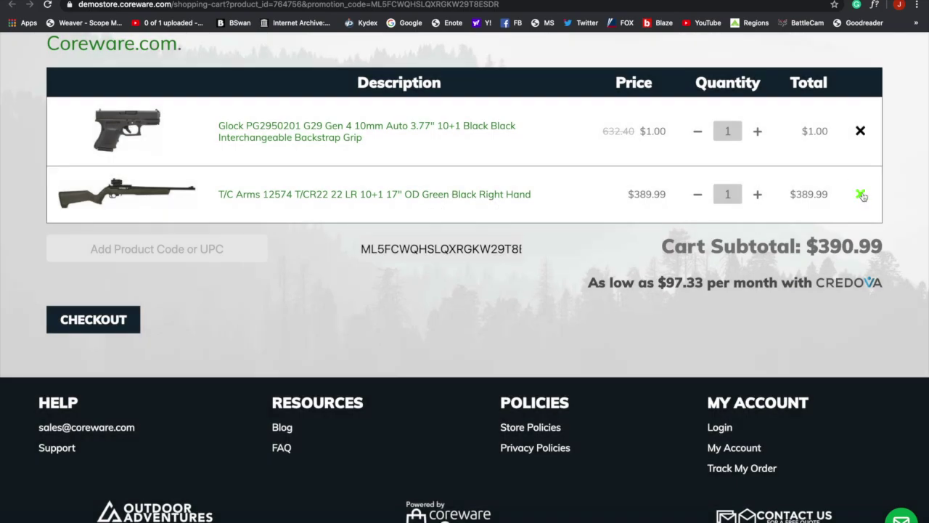
left_click(860, 194)
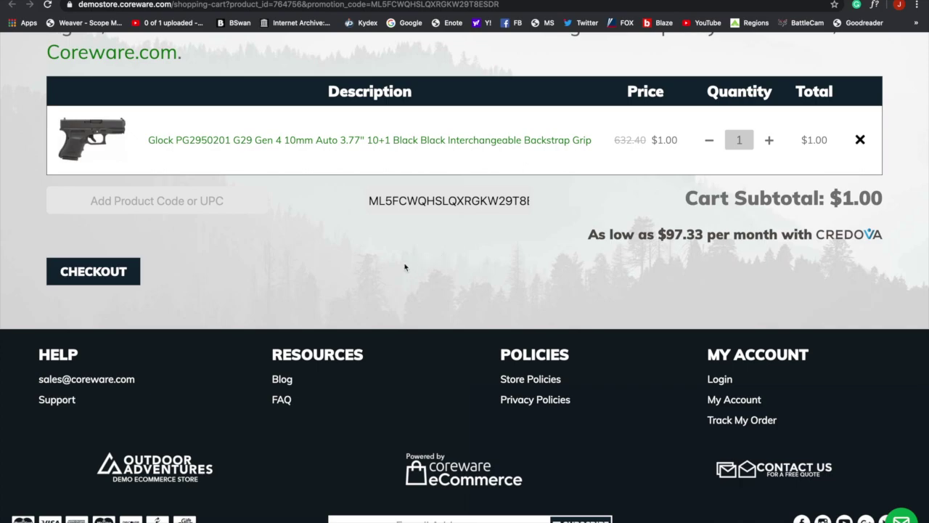
Start the store checkout and look through its Shipping, FFL and Donation sections.
left_click(115, 272)
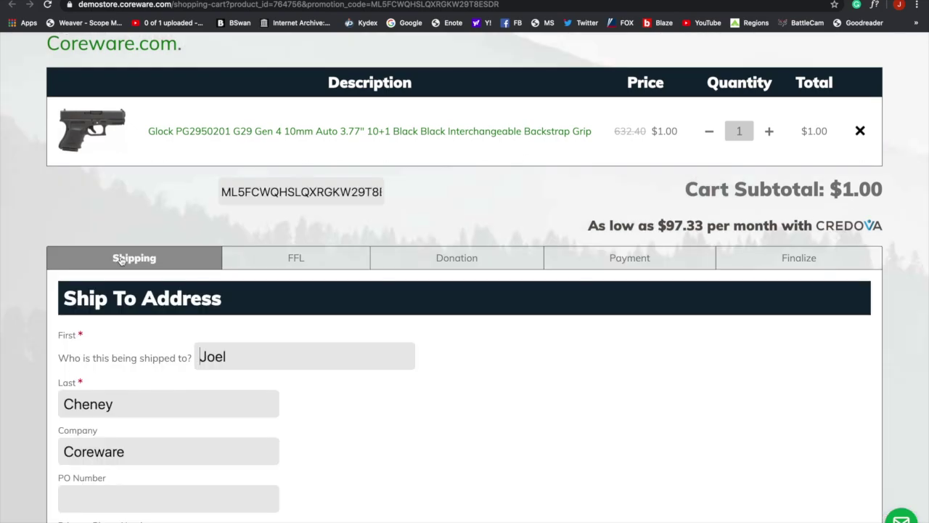
left_click(293, 258)
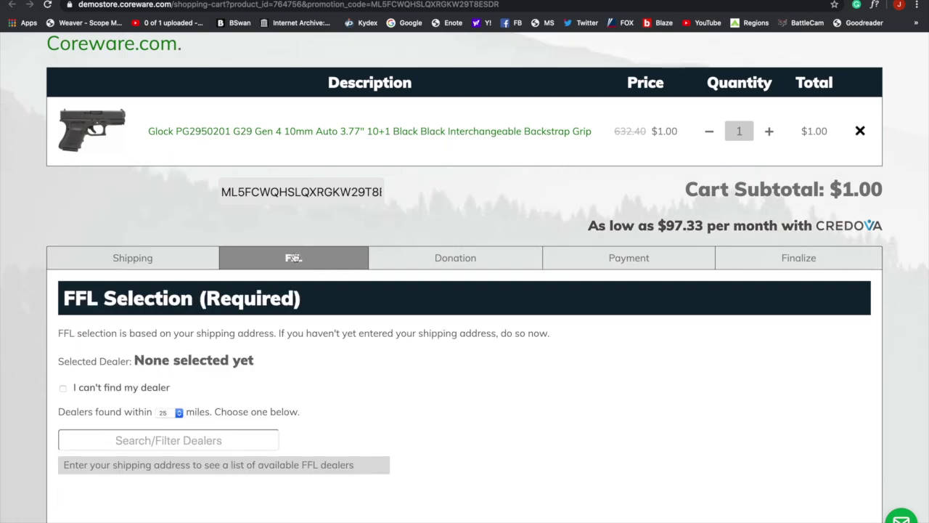
left_click(451, 261)
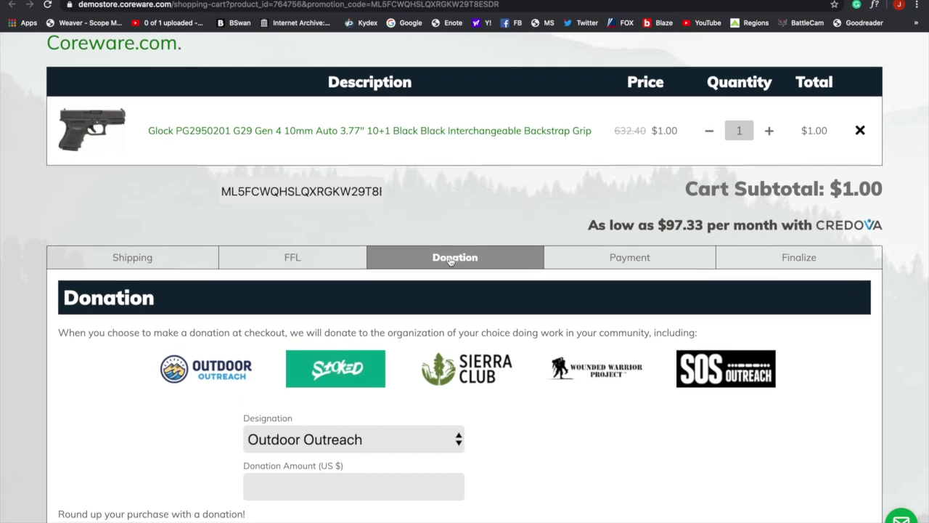
scroll(451, 261, "down", 3)
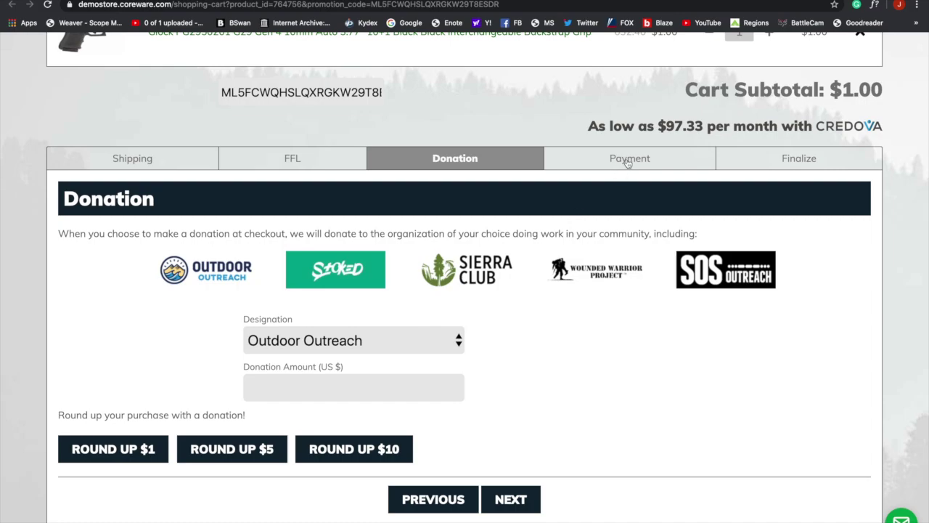
Examine the payment methods offered at checkout and the Finalize section with its order summary.
left_click(628, 159)
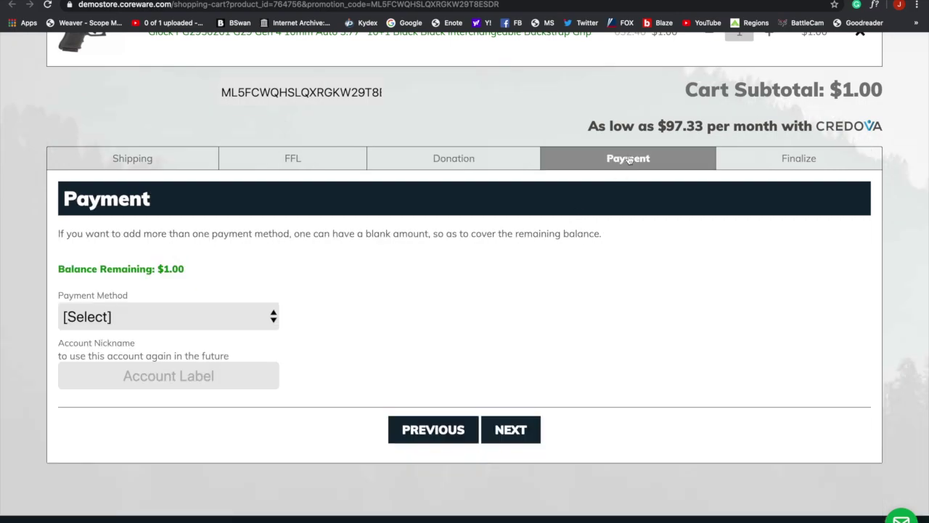
left_click(274, 316)
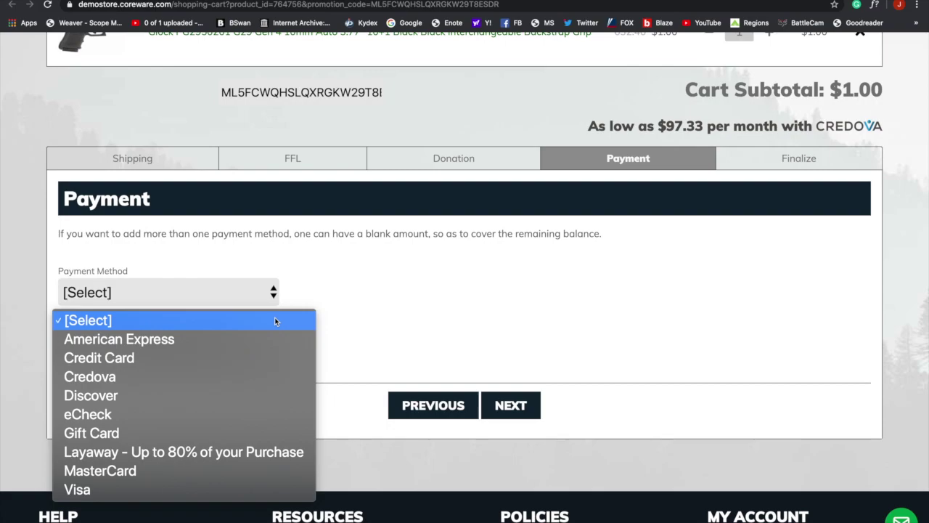
left_click(379, 272)
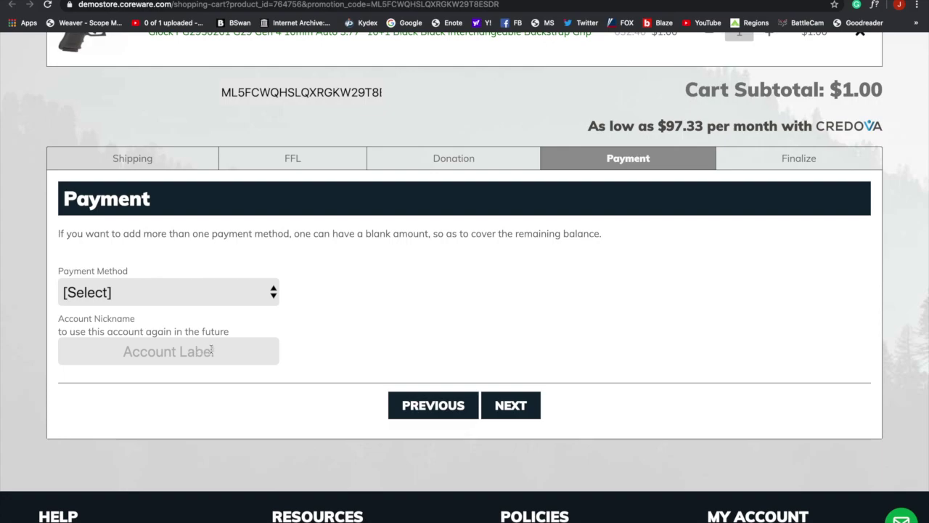
left_click(798, 159)
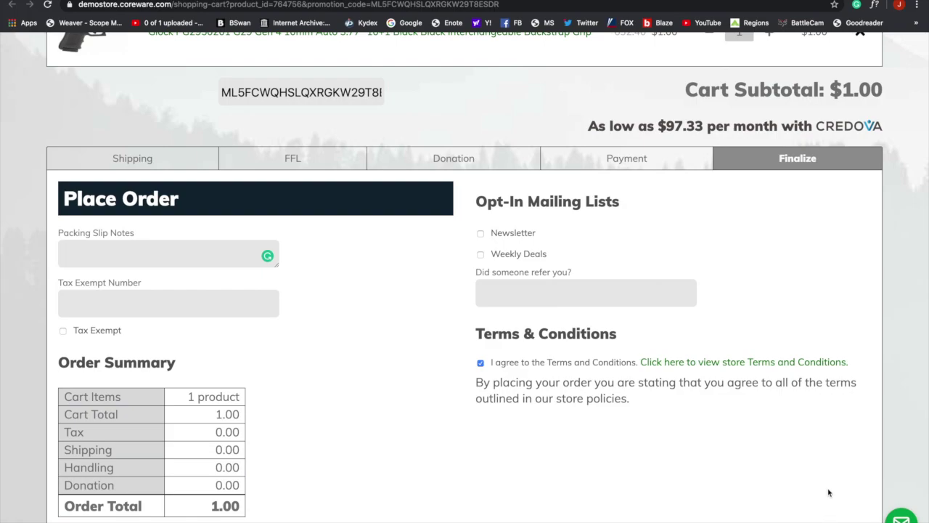
scroll(828, 493, "up", 3)
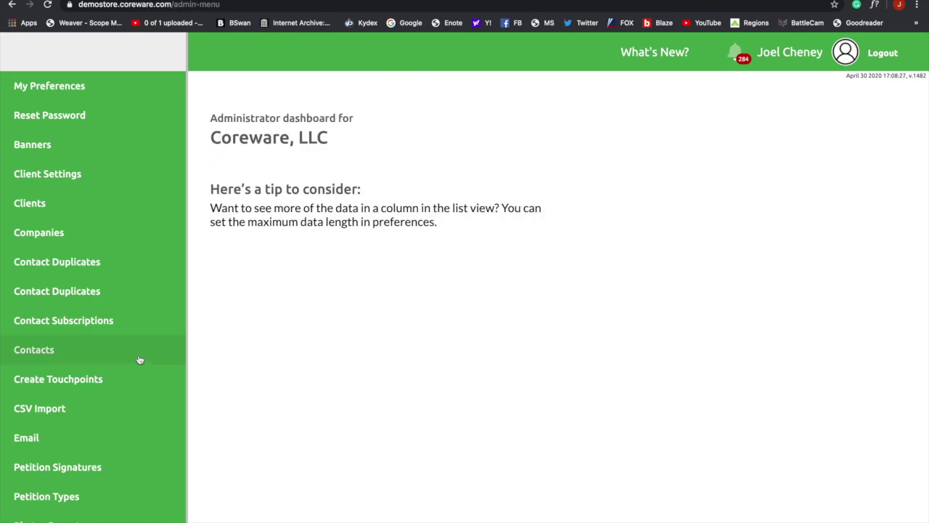
Open the list of GunBroker orders from the Coreware administrator dashboard.
scroll(139, 363, "down", 6)
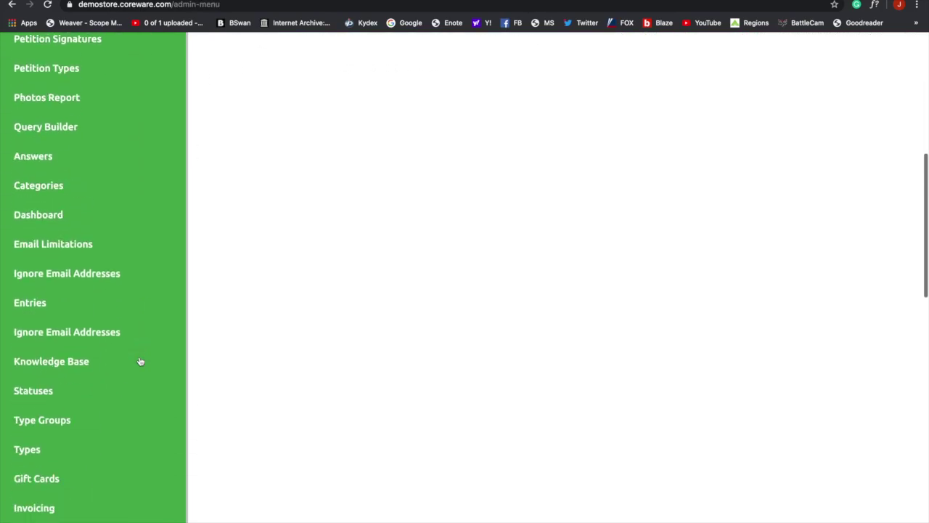
scroll(140, 361, "down", 10)
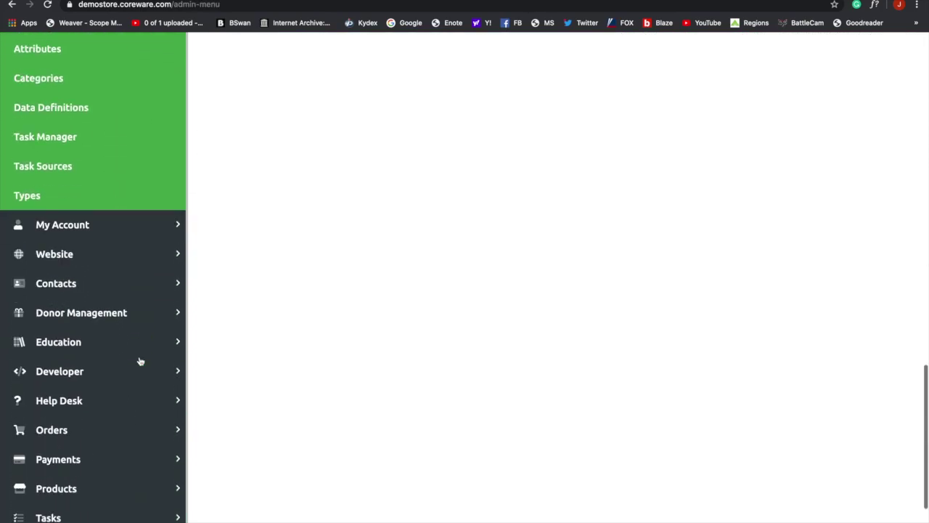
scroll(140, 361, "down", 3)
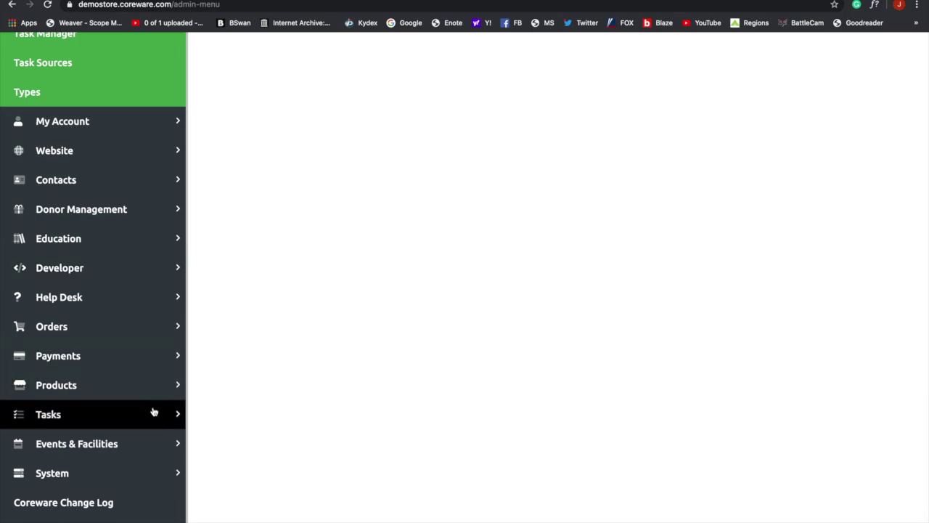
scroll(154, 412, "down", 1)
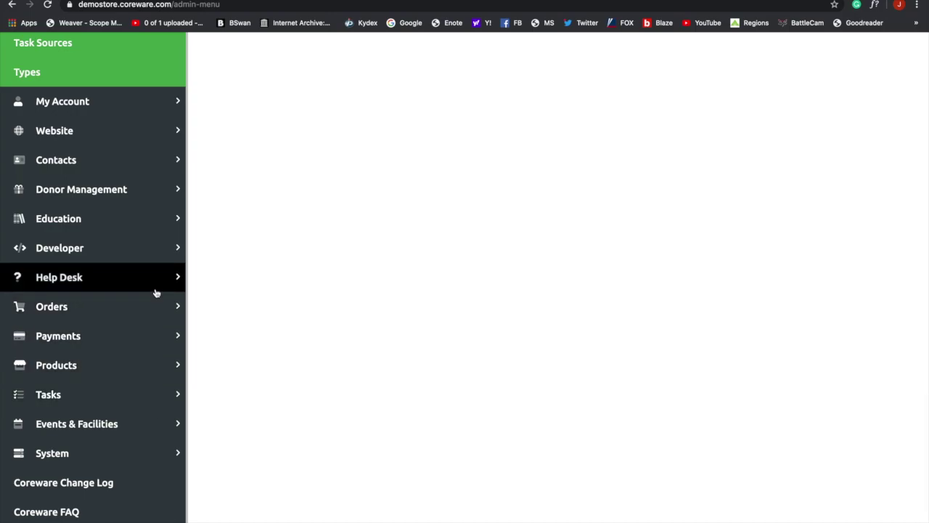
left_click(179, 308)
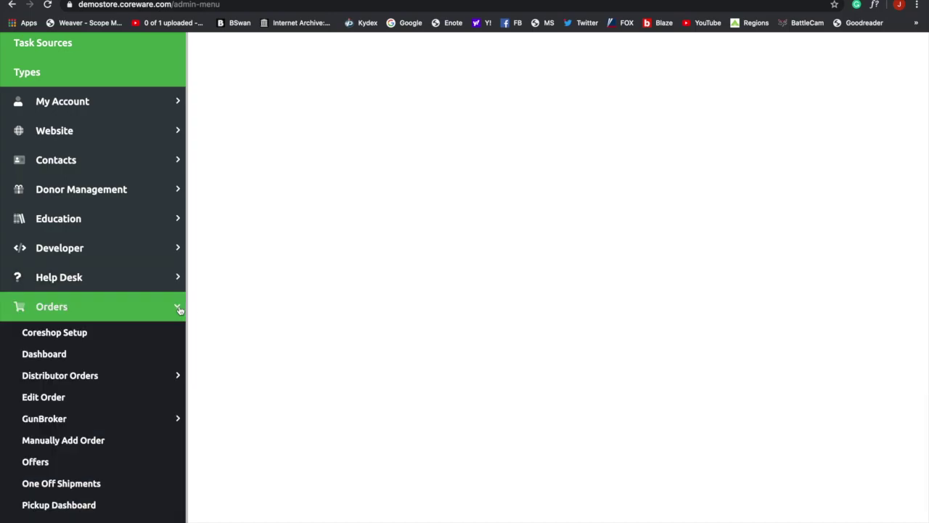
left_click(179, 419)
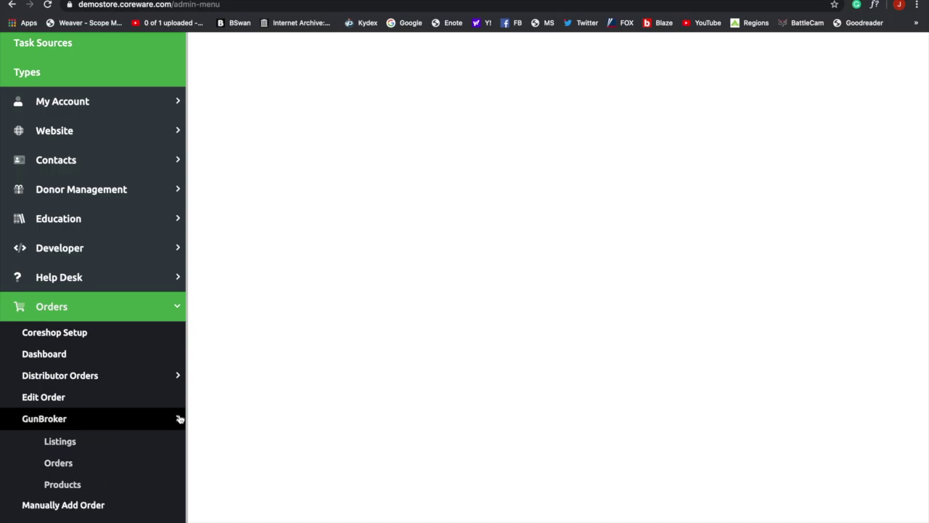
scroll(180, 419, "down", 3)
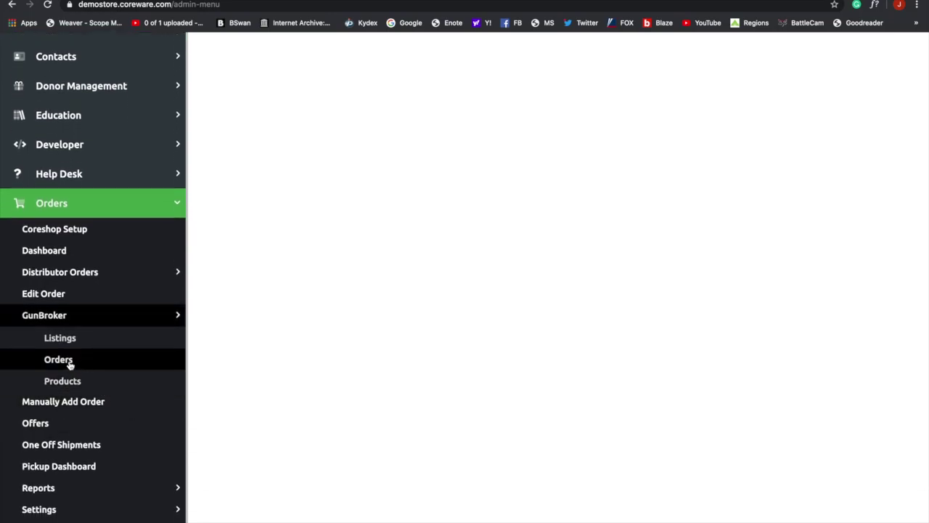
left_click(70, 363)
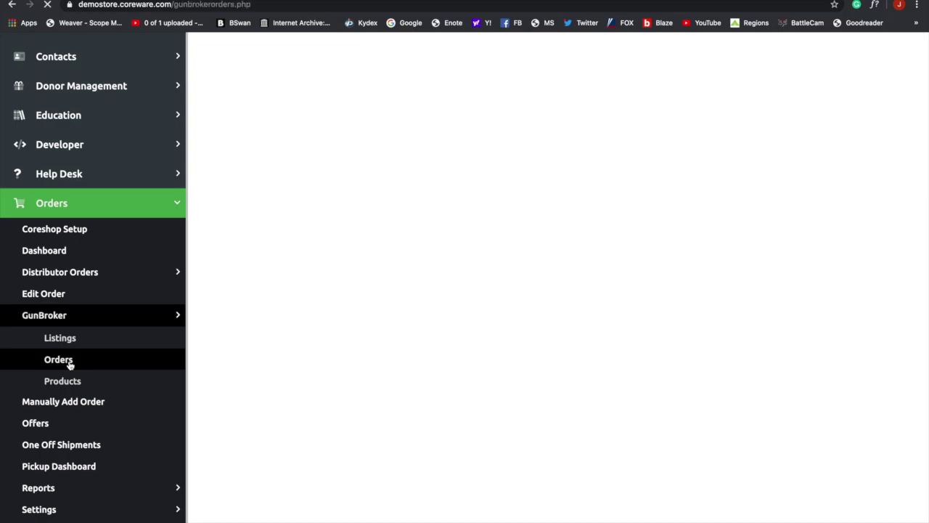